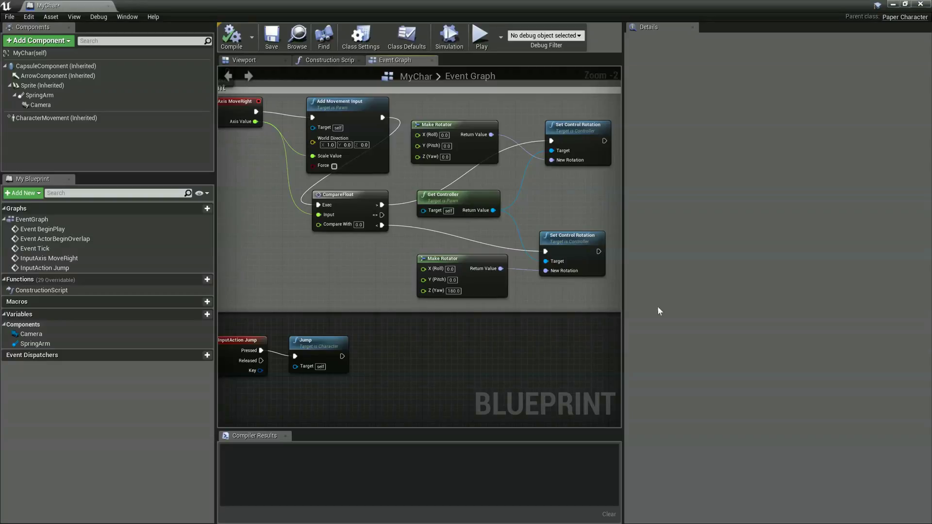
Widen the Event Graph area and recentre its nodes, with the Movement comment header in view
left_click_drag(623, 299, 801, 299)
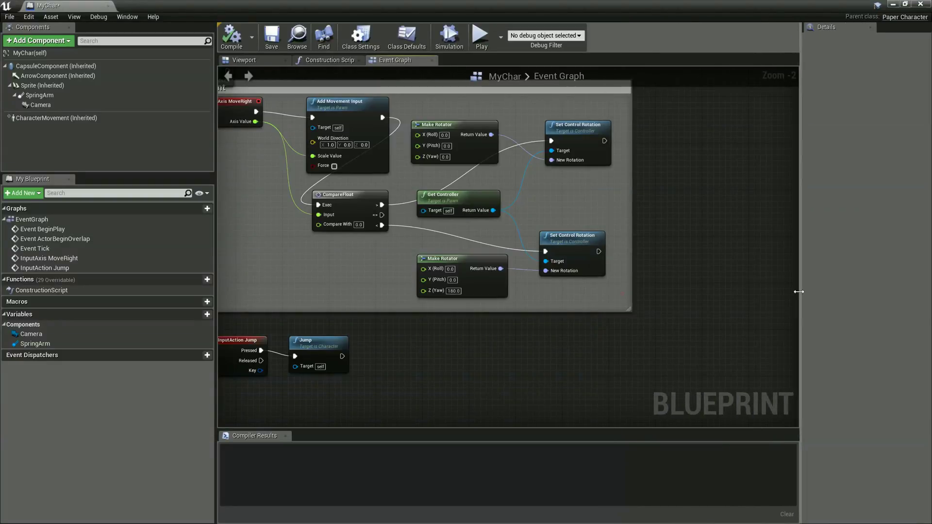
right_click_drag(238, 238, 324, 261)
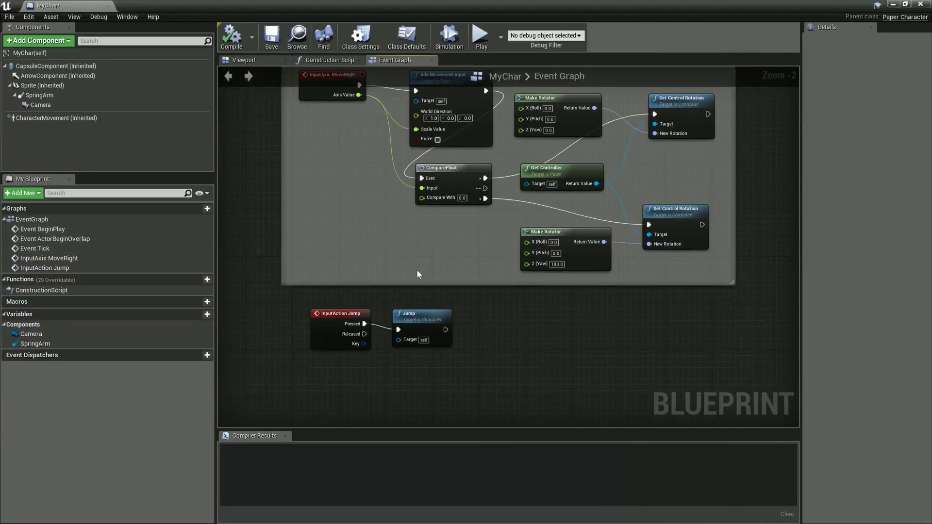
right_click_drag(476, 313, 478, 338)
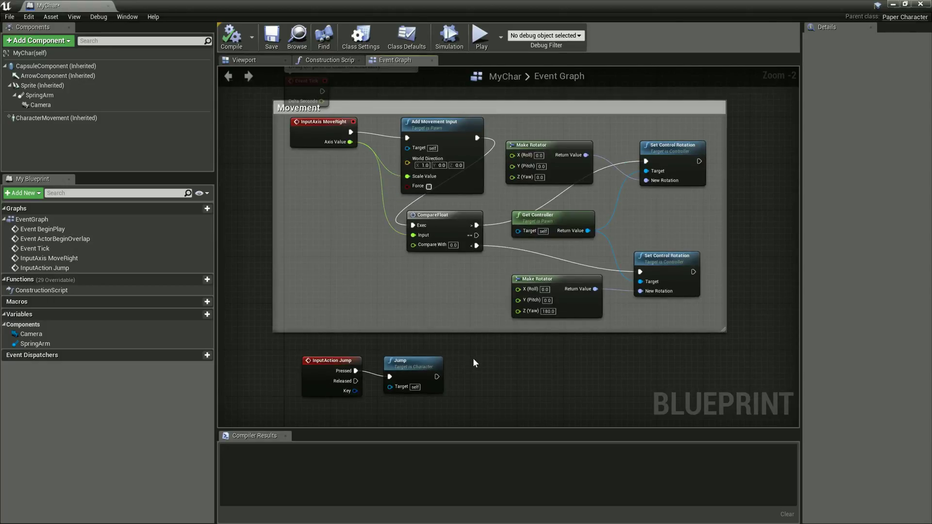
right_click_drag(475, 364, 479, 372)
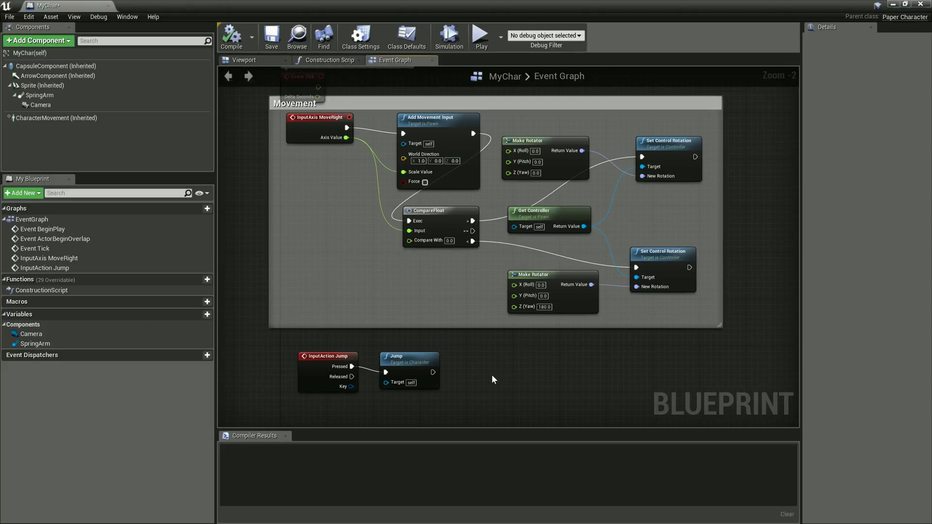
Move the InputAction Jump and Jump nodes up-left and shift InputAxis MoveRight left
left_click_drag(491, 343, 306, 403)
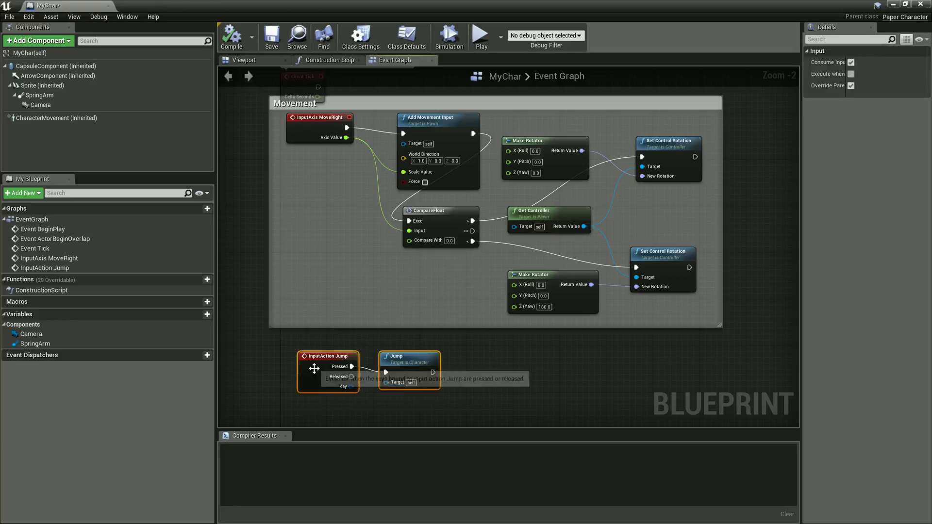
left_click_drag(331, 366, 308, 349)
left_click(502, 371)
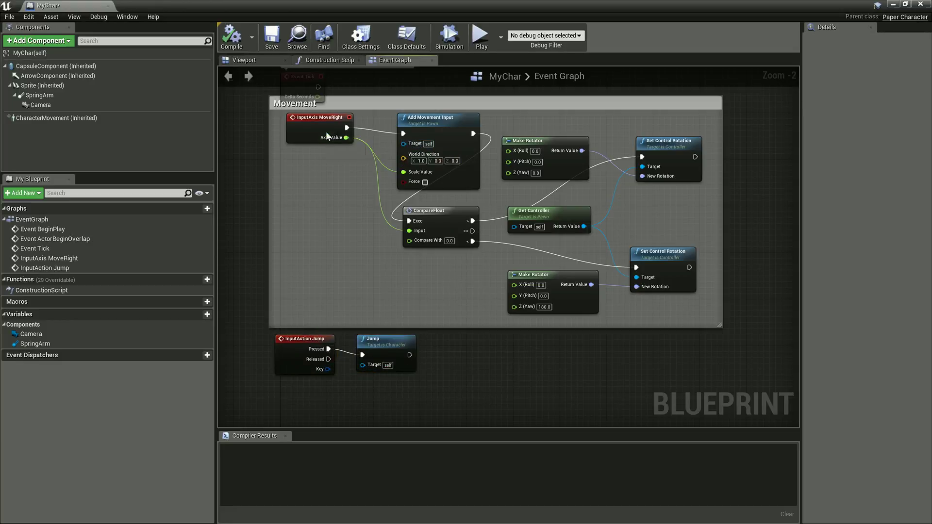
left_click_drag(322, 124, 254, 131)
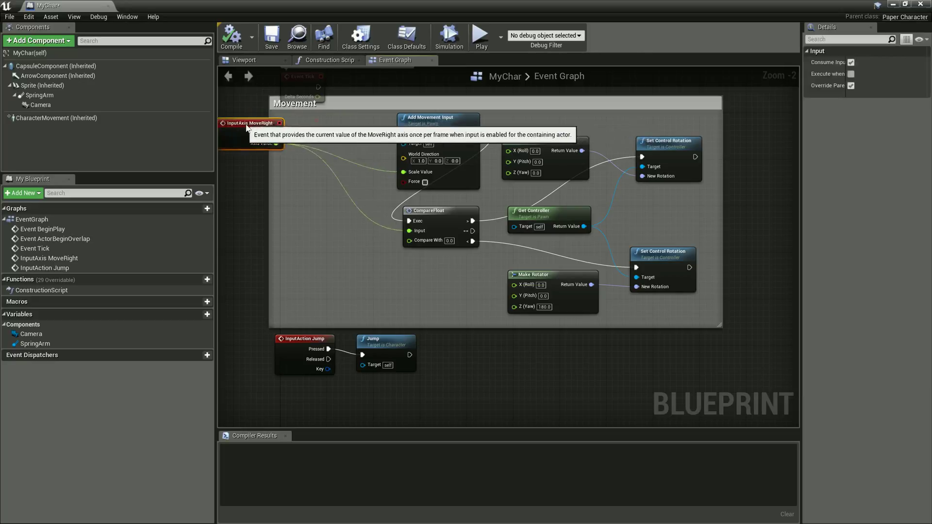
left_click(311, 225)
Extend the Movement comment leftward so it fully encloses the InputAxis MoveRight node
right_click_drag(316, 240, 357, 251)
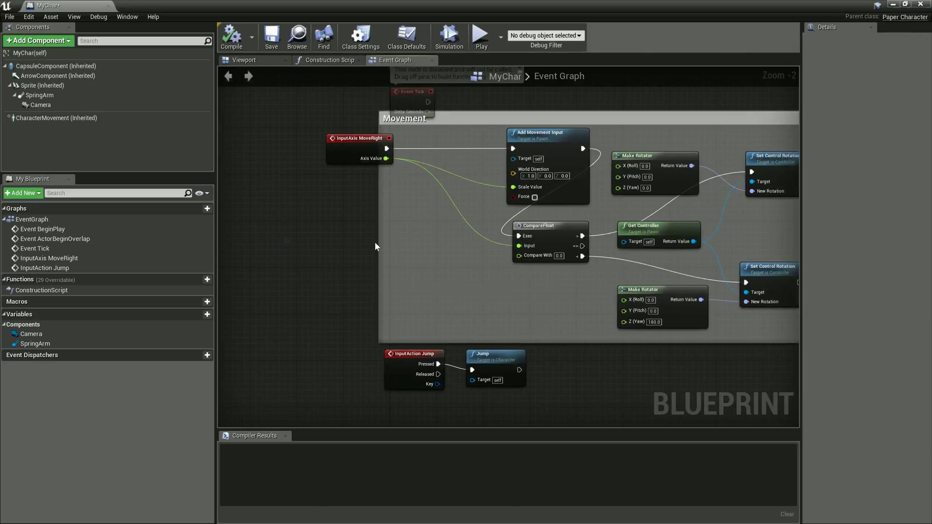
left_click_drag(377, 241, 279, 228)
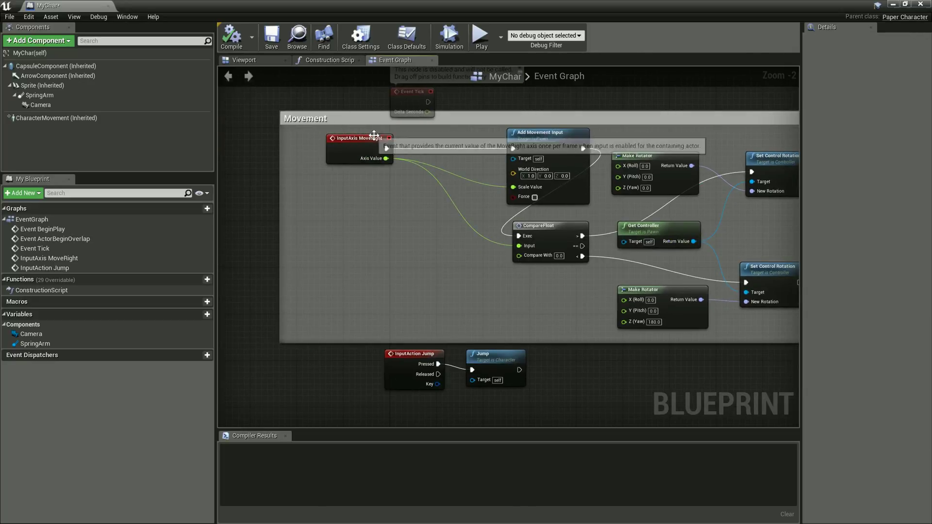
left_click_drag(374, 136, 339, 136)
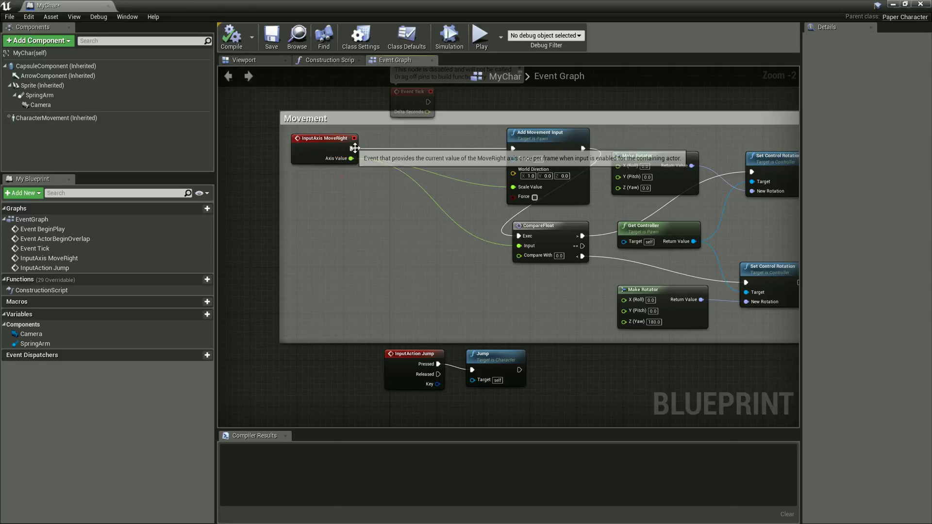
left_click(422, 369)
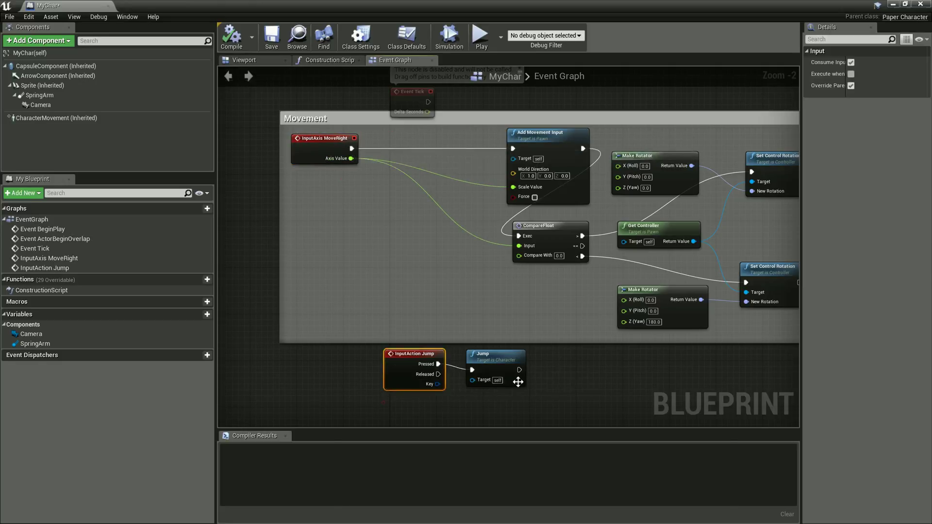
left_click(584, 374)
right_click_drag(584, 374, 598, 300)
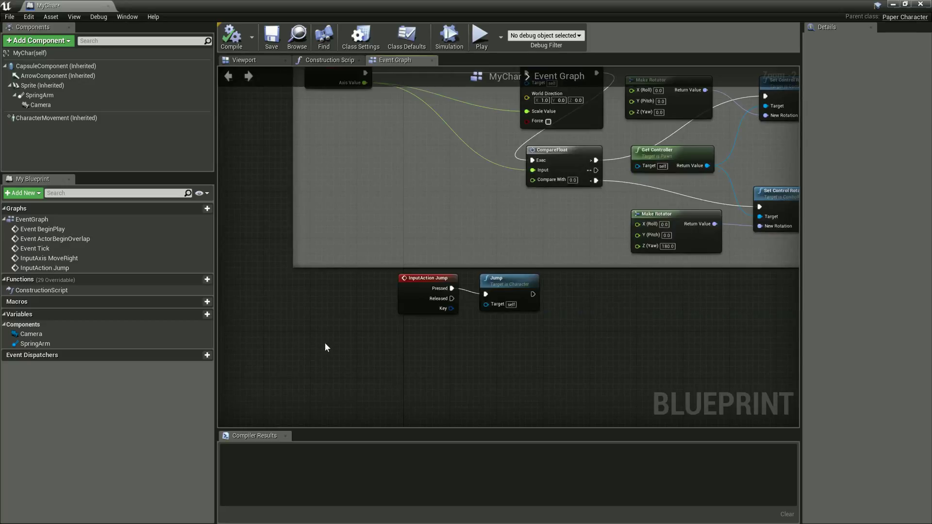
right_click(326, 344)
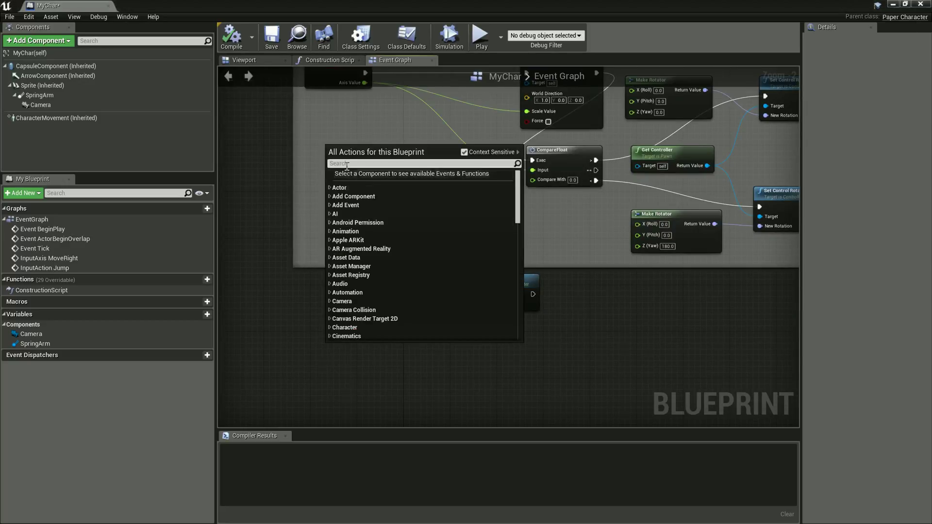
Search 'Cust' to add a Custom Event node and name it ChangeAnimations
type("Cust")
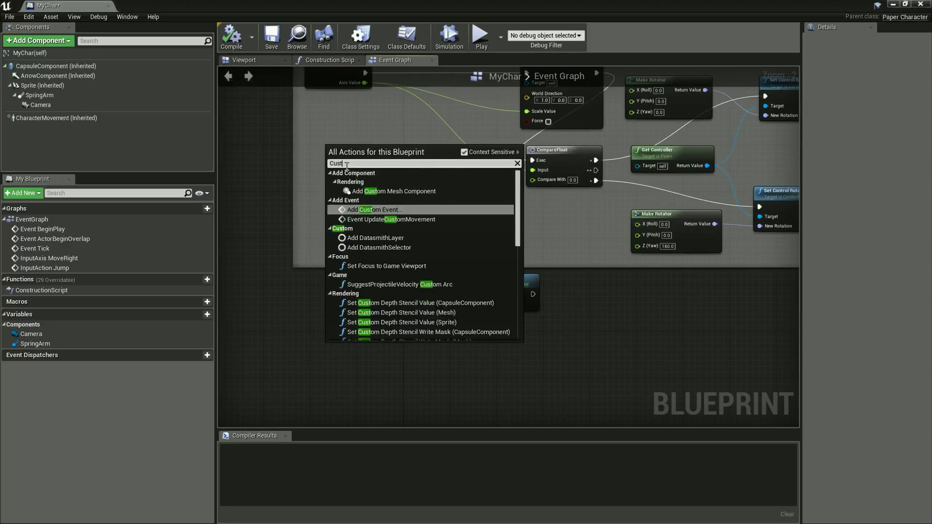
key("Return")
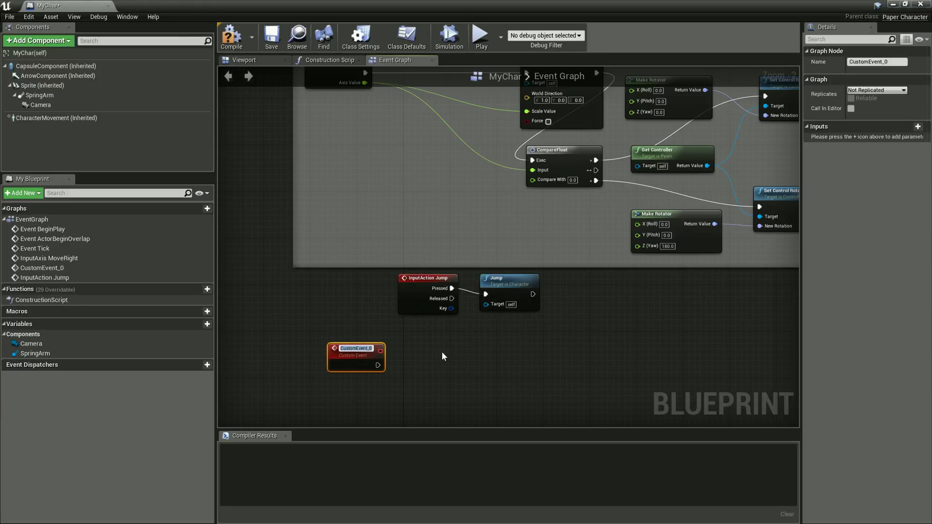
type("Change")
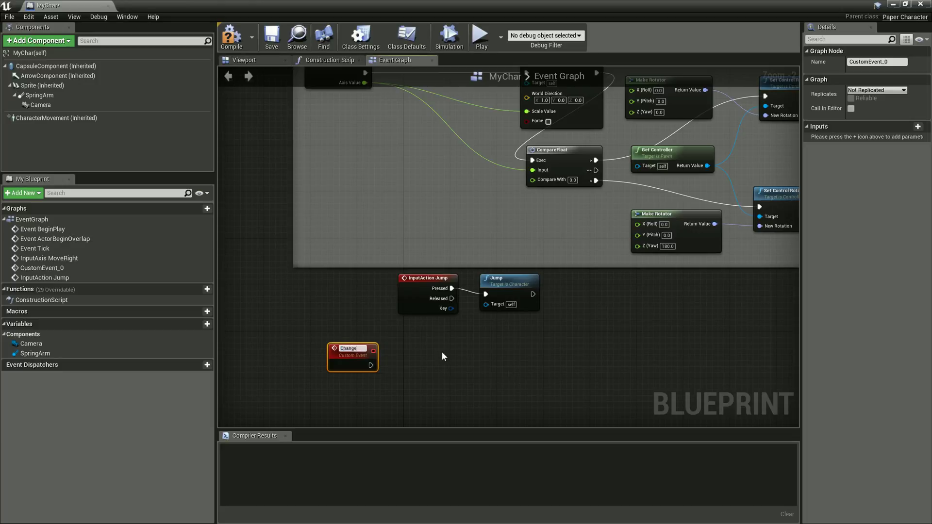
type("Animations")
key("Return")
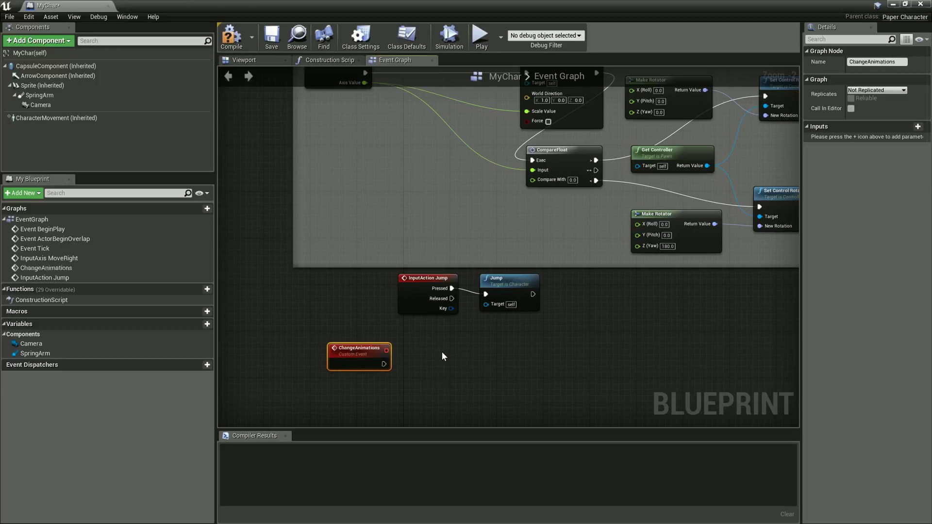
right_click_drag(443, 356, 438, 389)
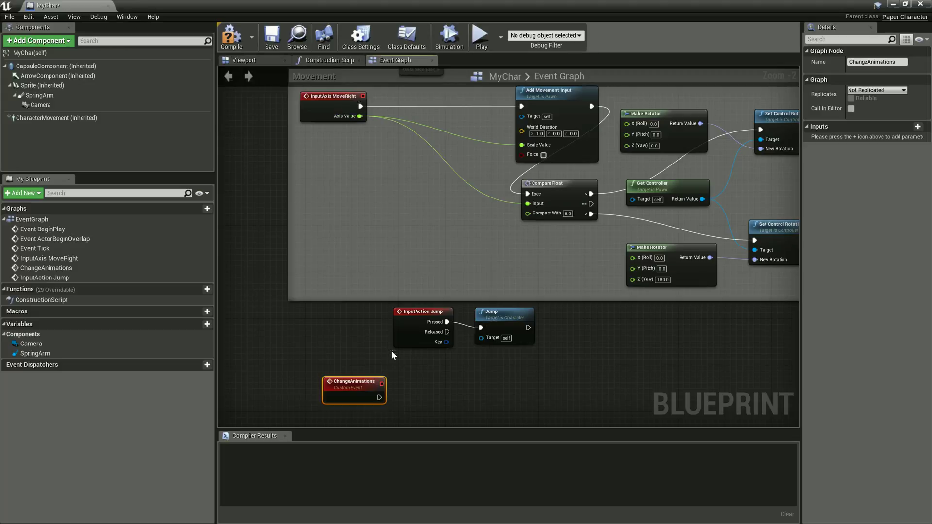
Insert a ChangeAnimations call between InputAxis MoveRight and Add Movement Input in the execution chain
mouse_move(373, 354)
left_mouse_down()
mouse_move(550, 304)
mouse_move(406, 322)
left_mouse_up()
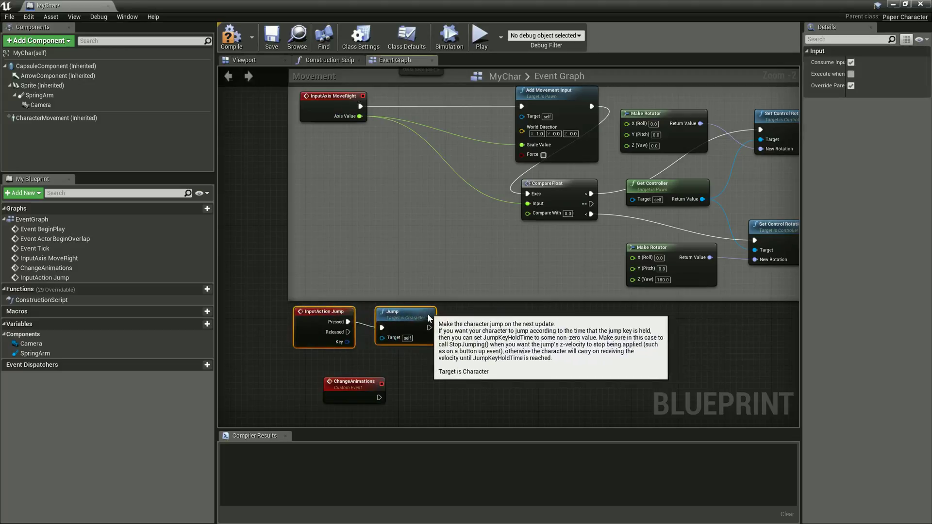
left_click(498, 339)
right_click_drag(497, 325, 507, 356)
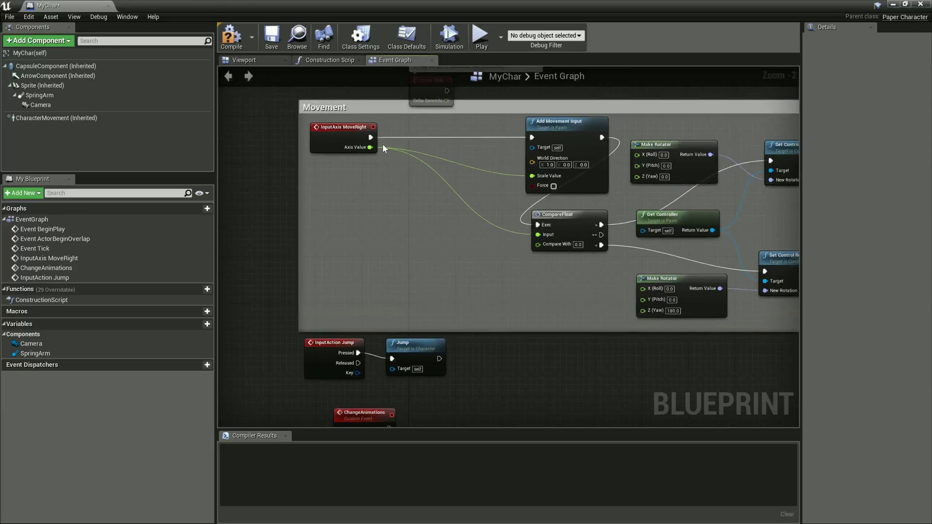
left_click_drag(370, 138, 398, 136)
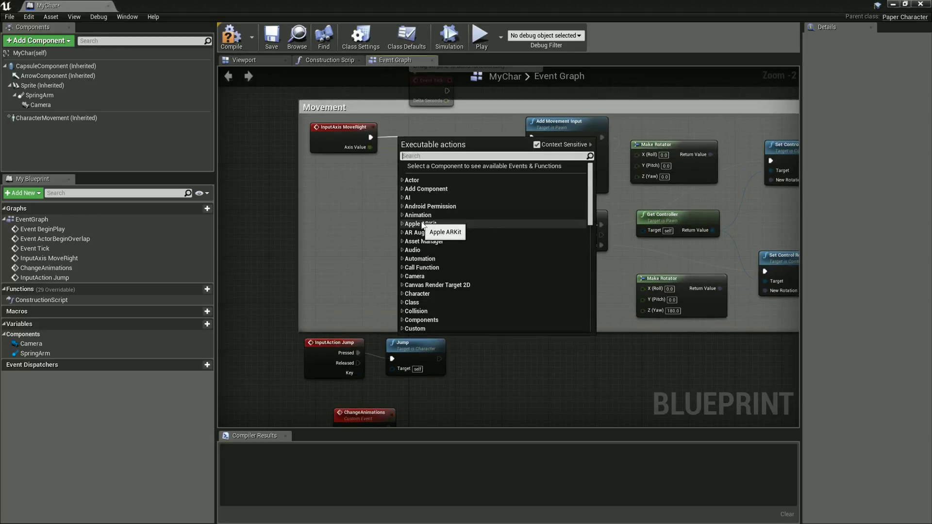
type("Change")
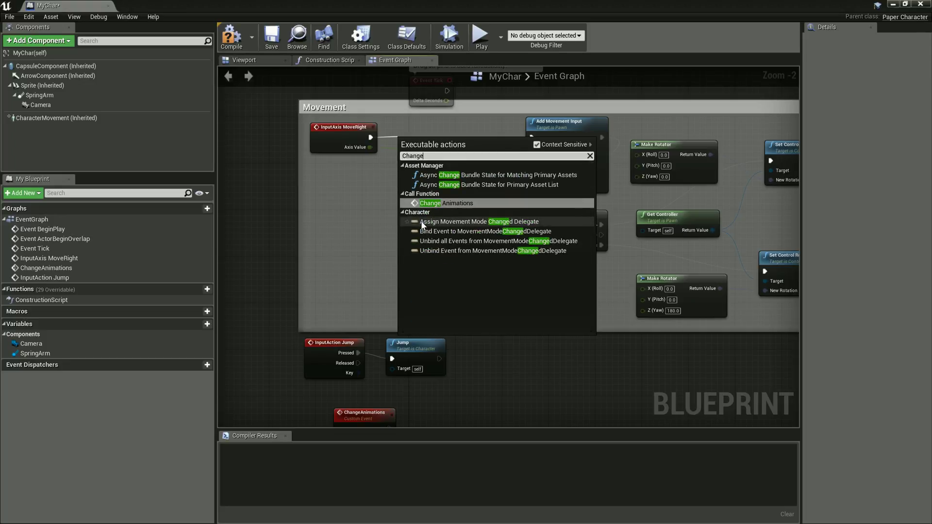
left_click(442, 203)
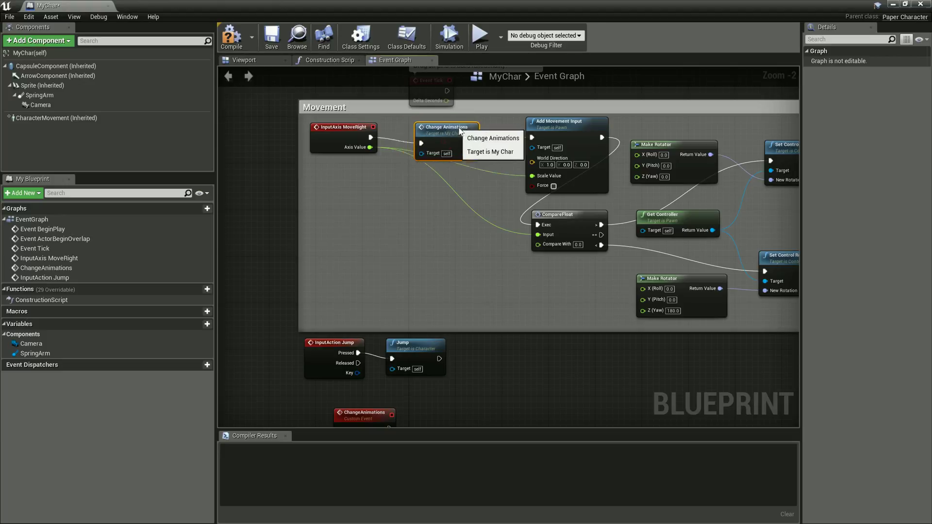
left_click_drag(444, 142, 461, 130)
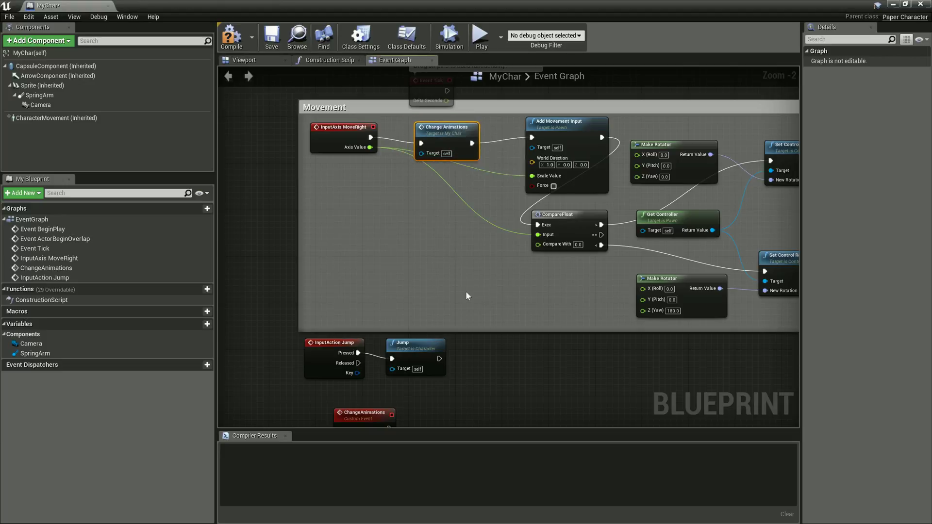
mouse_move(517, 353)
right_mouse_down()
mouse_move(519, 262)
mouse_move(456, 381)
right_mouse_up()
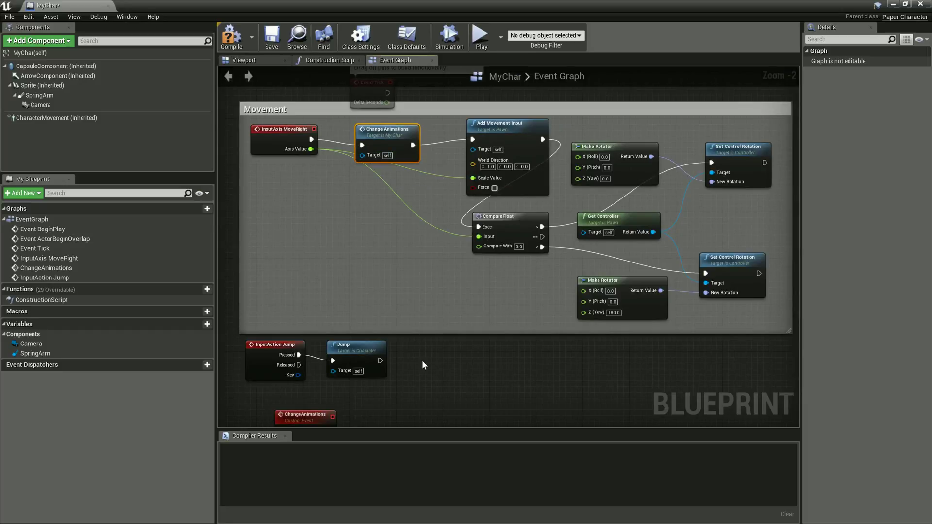
right_click_drag(341, 399, 373, 287)
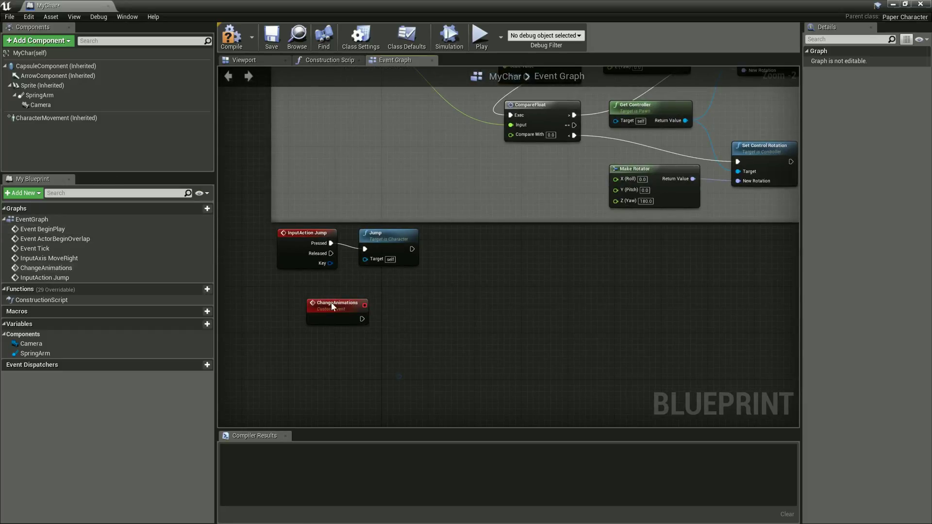
Shift the ChangeAnimations event left beside the Jump nodes and pan to open empty space below
left_click_drag(333, 306, 304, 307)
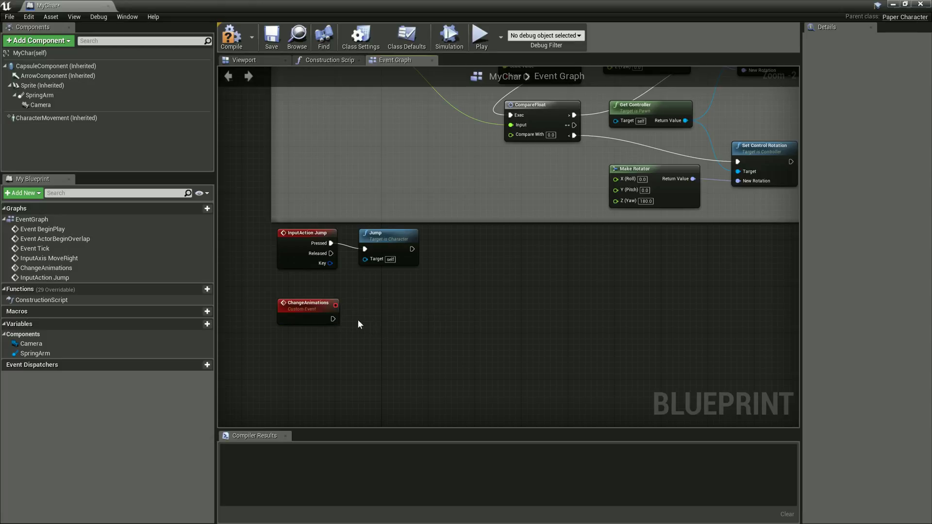
right_click_drag(442, 313, 441, 271)
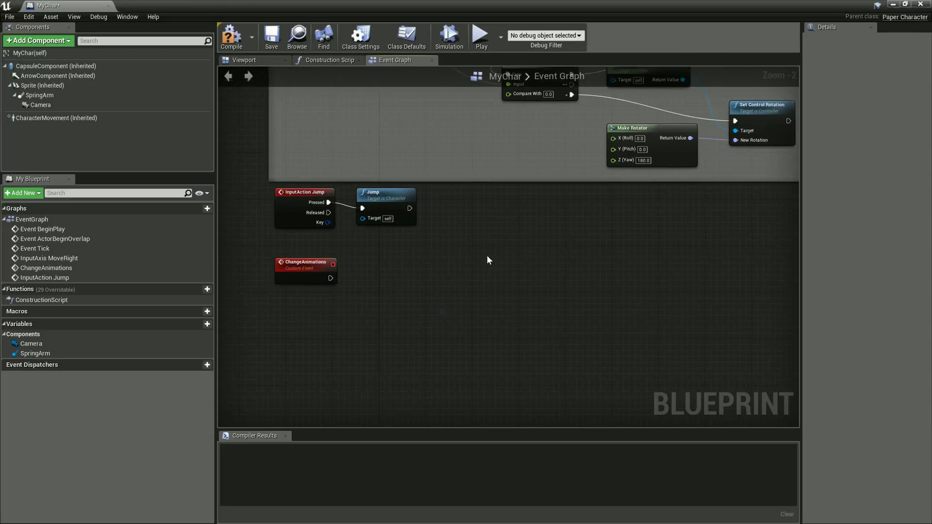
mouse_move(557, 265)
right_mouse_down()
mouse_move(511, 369)
mouse_move(671, 226)
right_mouse_up()
right_click_drag(574, 357, 508, 284)
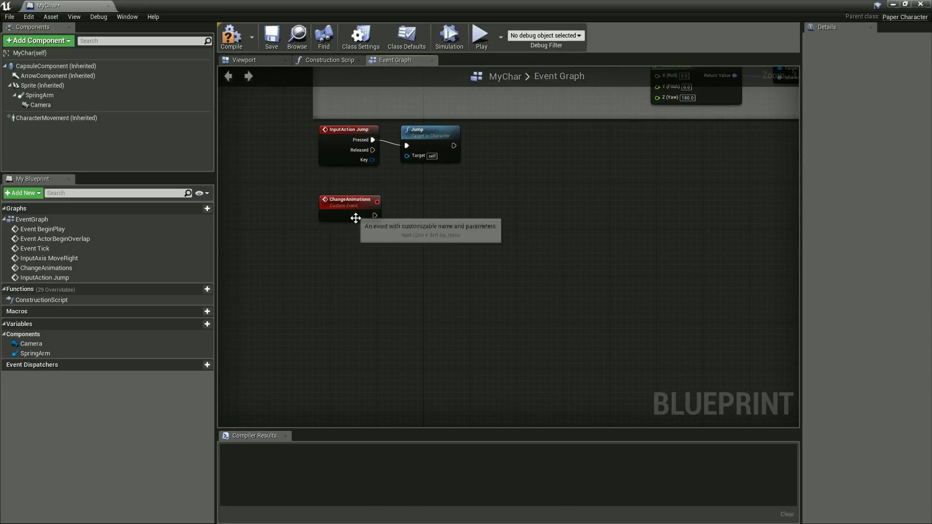
right_click_drag(446, 183, 413, 394)
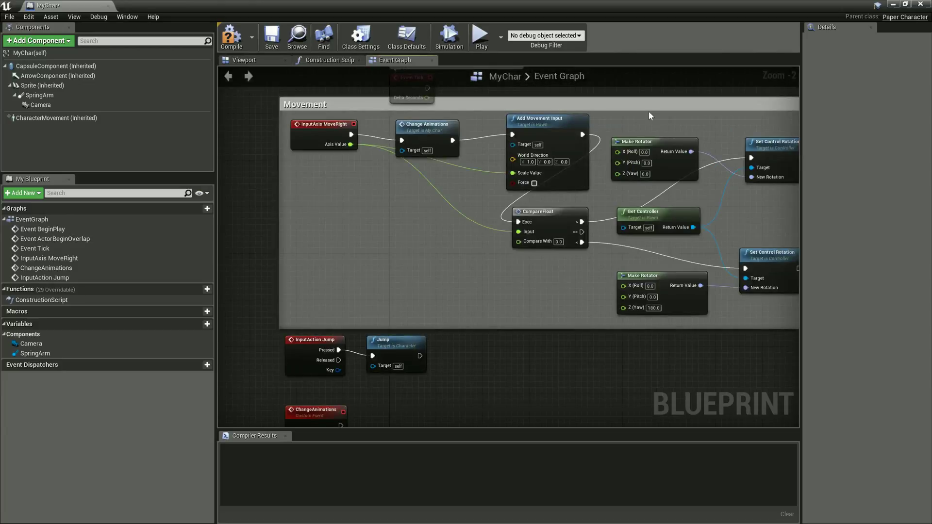
right_click_drag(594, 333, 582, 199)
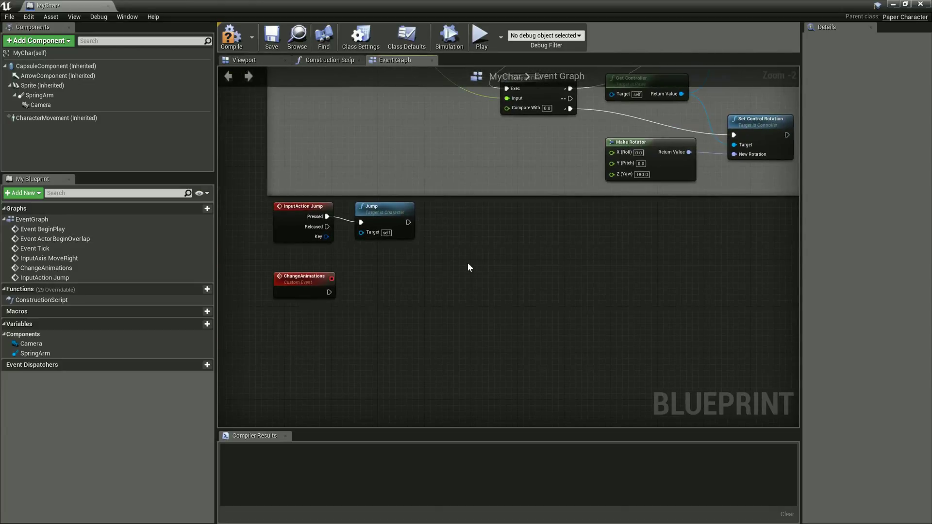
right_click_drag(460, 309, 474, 259)
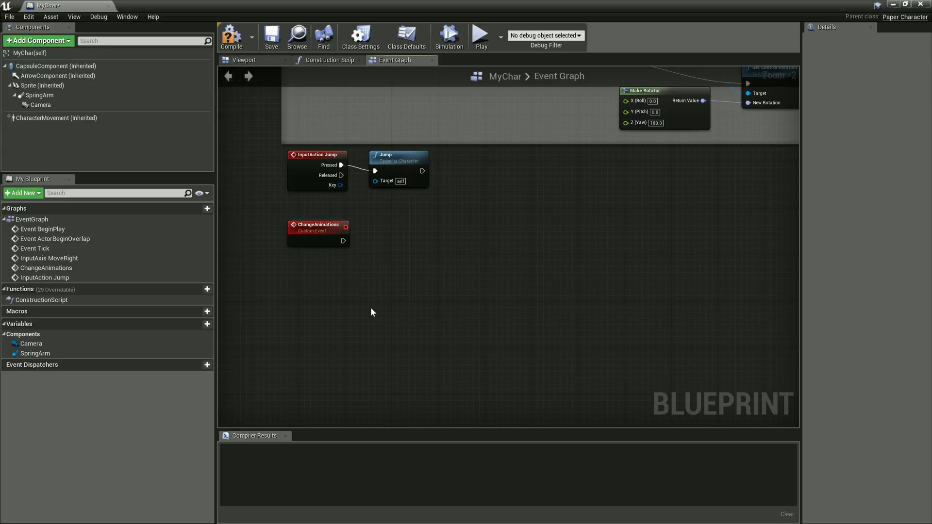
Add a Get Velocity node under ChangeAnimations and pull a wire from its Return Value
right_click(321, 282)
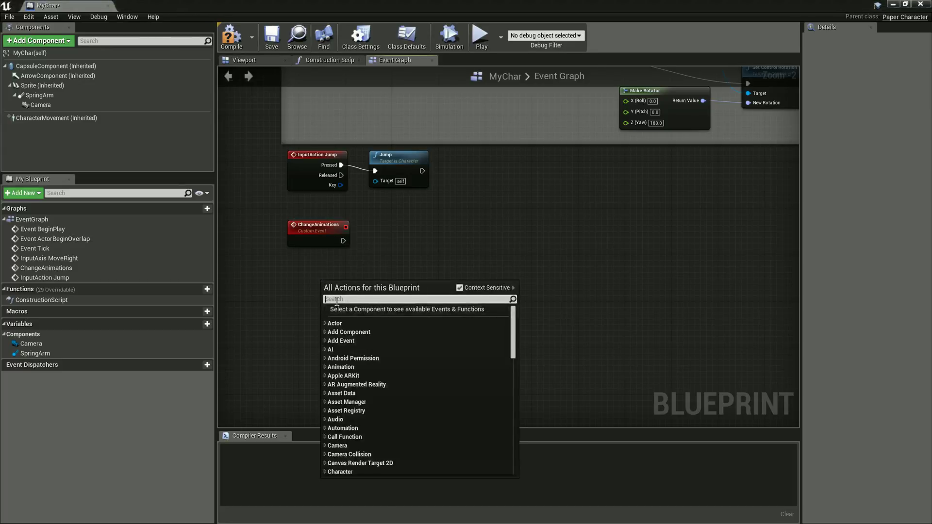
type("Get")
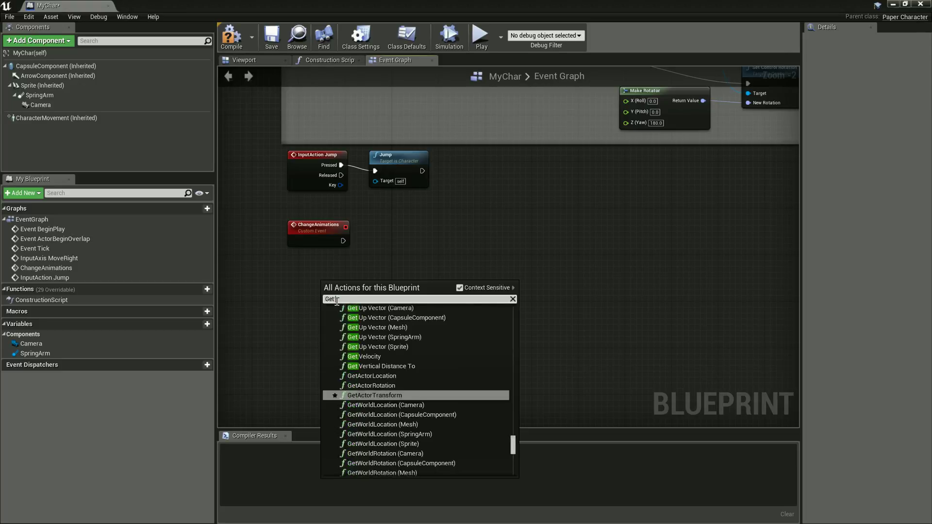
left_click(369, 356)
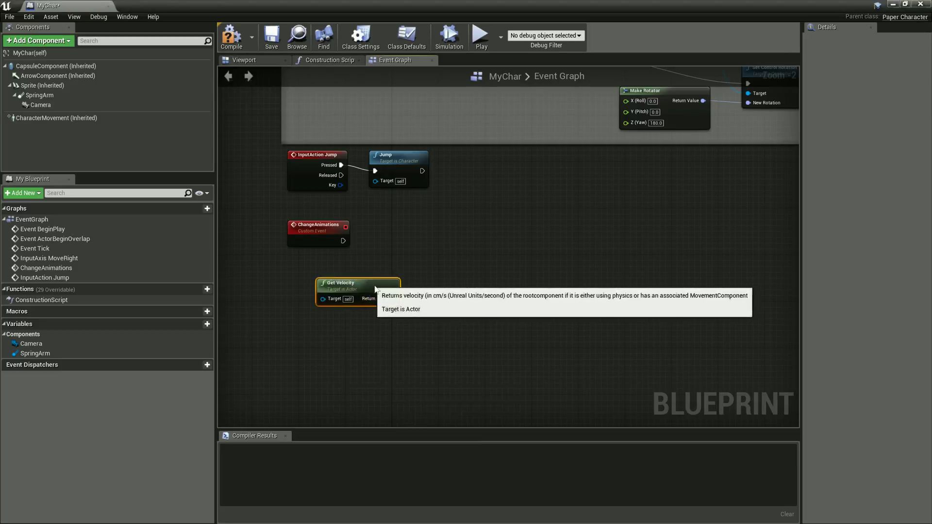
left_click_drag(375, 290, 342, 280)
left_click(369, 333)
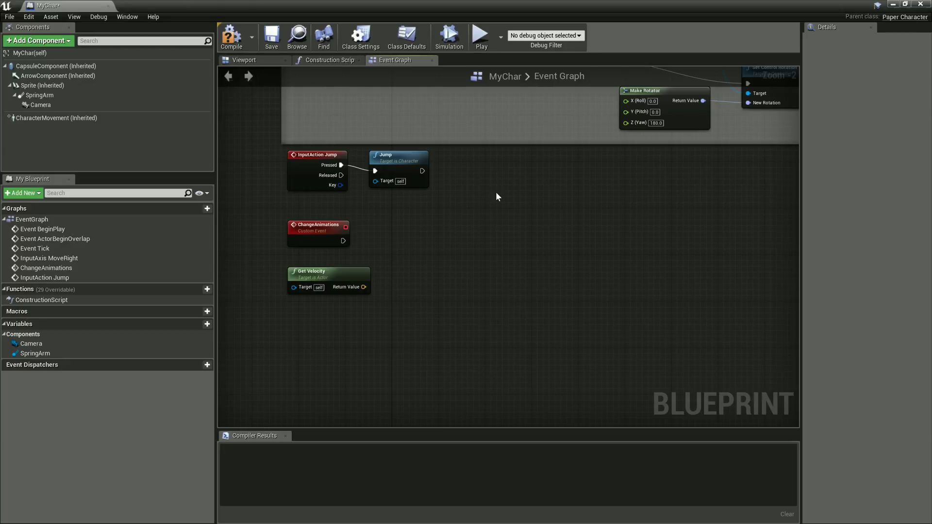
left_click_drag(340, 271, 340, 282)
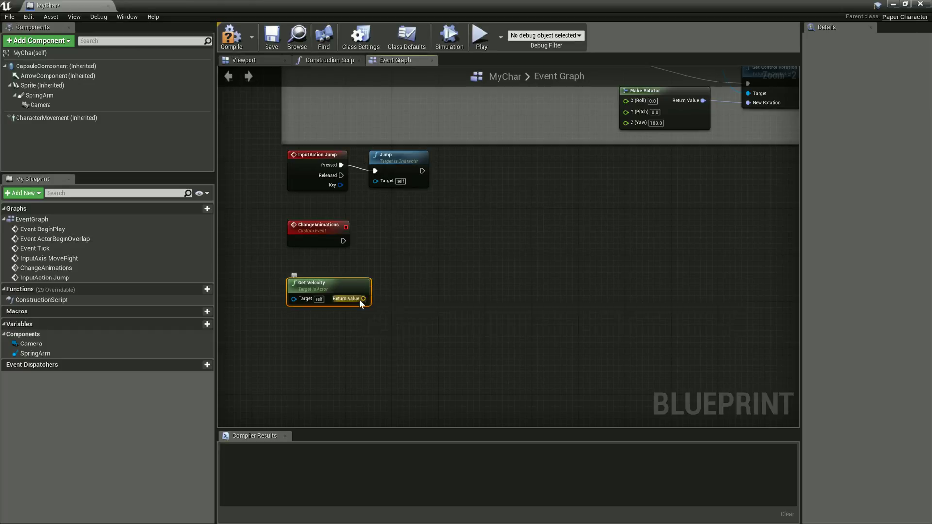
left_click_drag(364, 299, 420, 287)
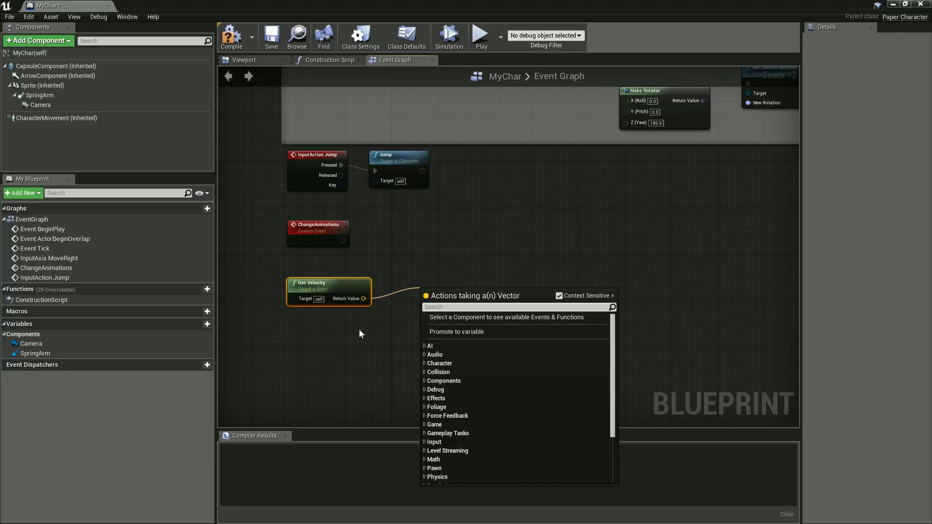
Add a VectorLength node fed by Get Velocity's Return Value and place it beside it
type("length")
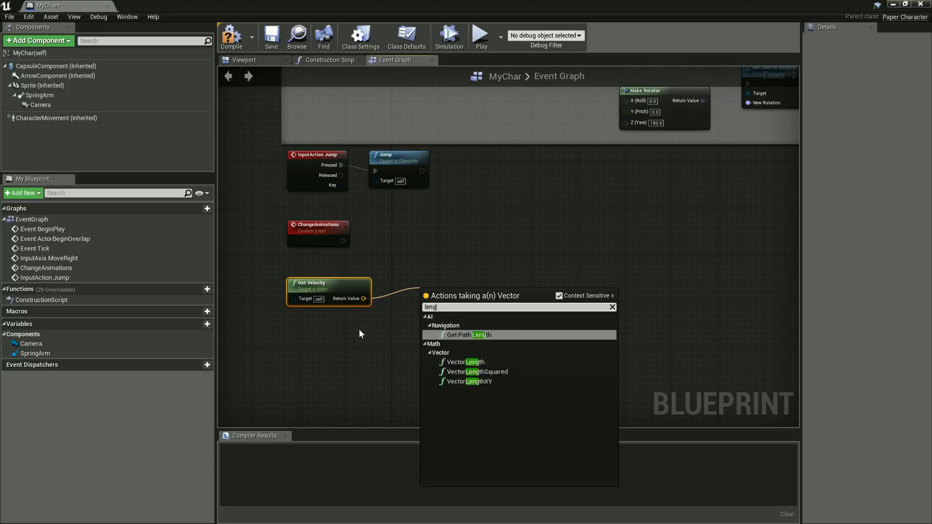
left_click(465, 363)
left_click_drag(454, 296, 407, 290)
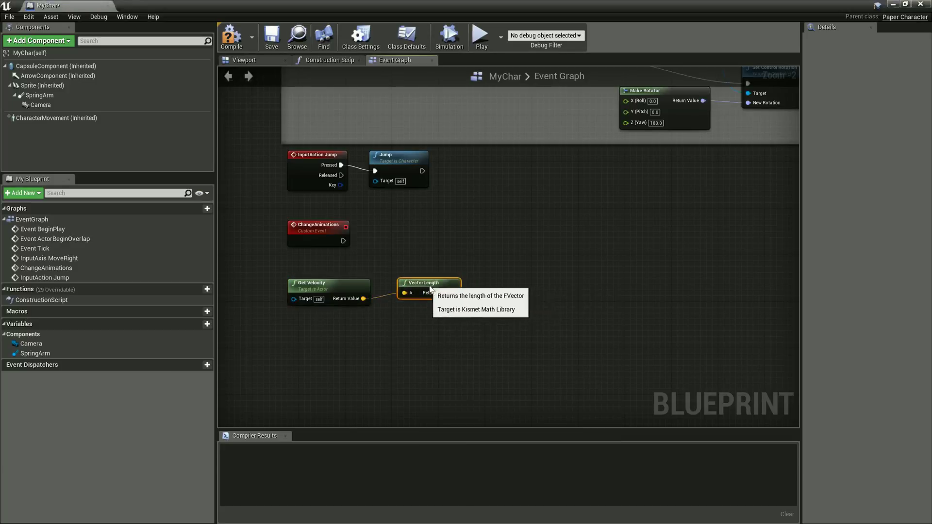
left_click(466, 339)
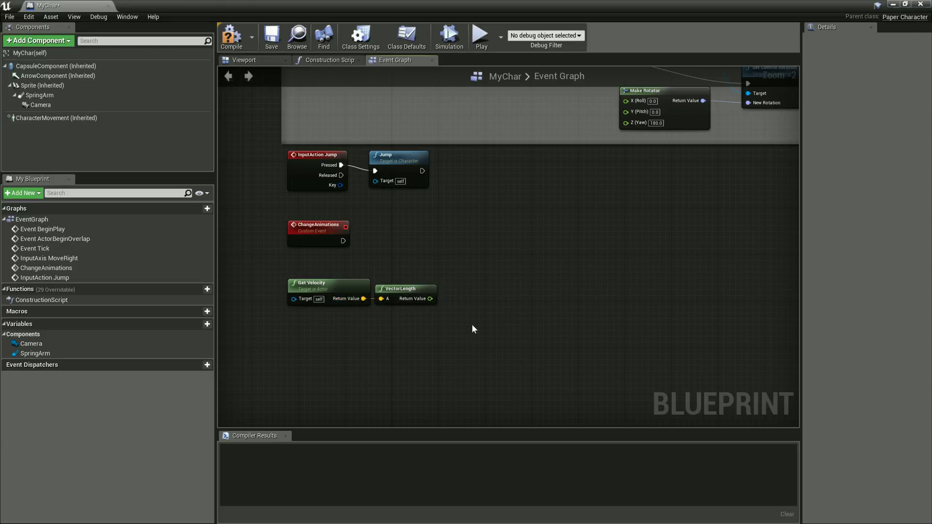
right_click_drag(474, 329, 438, 332)
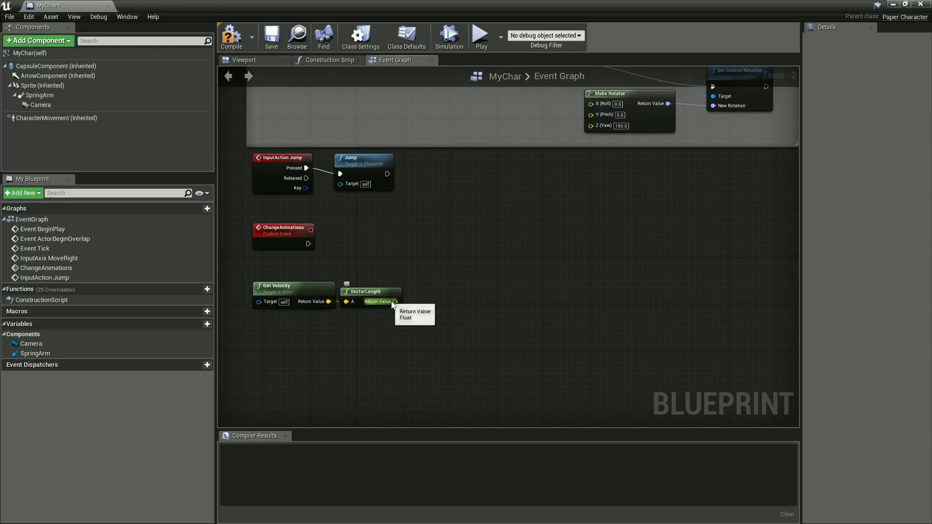
Wire the vector length into a new CompareFloat node and tidy the node chain
left_click_drag(394, 302, 462, 285)
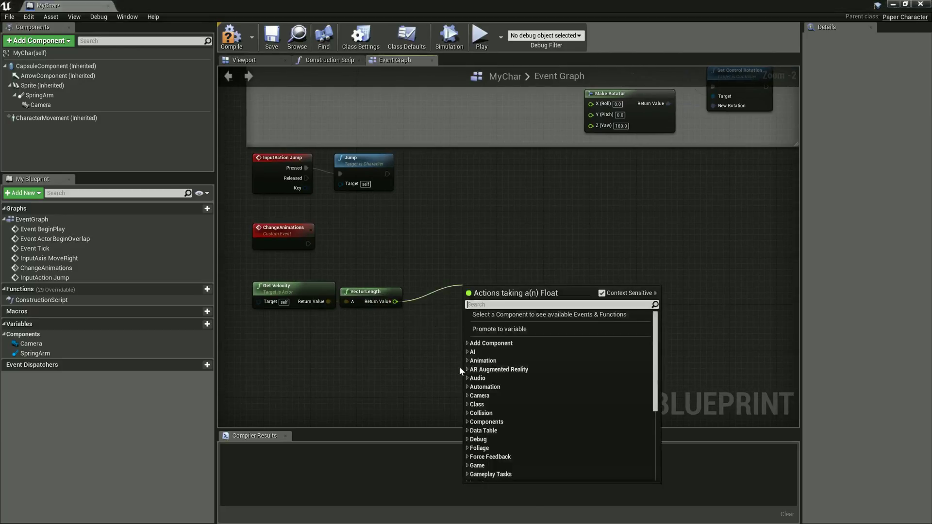
type("Compare")
key("Return")
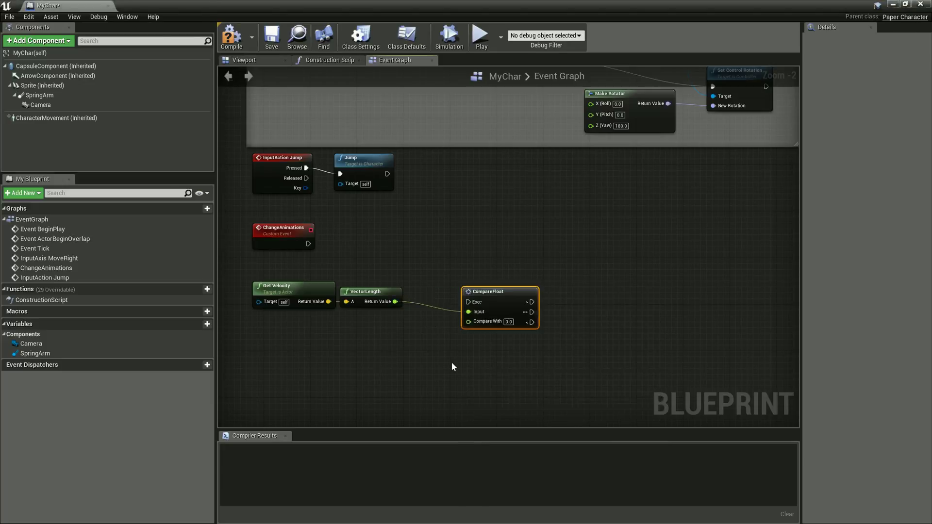
left_click_drag(501, 290, 455, 285)
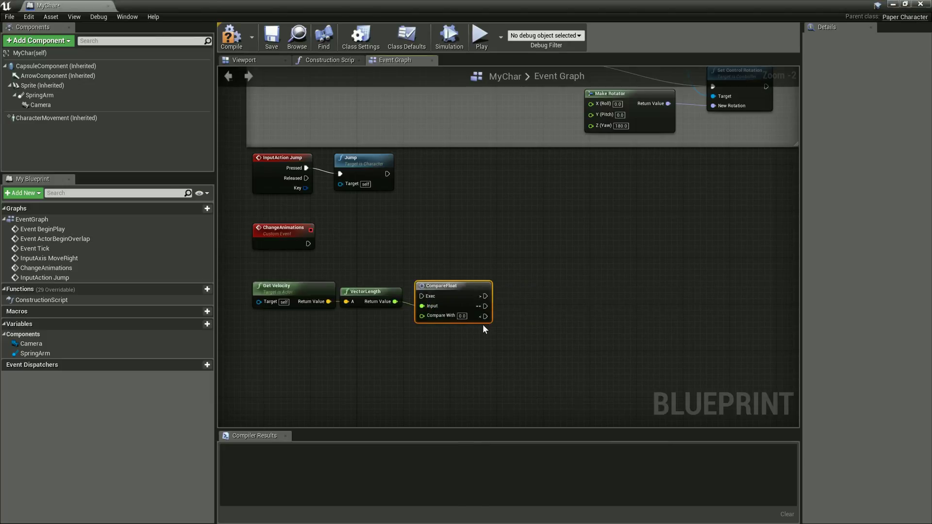
right_click_drag(483, 325, 492, 339)
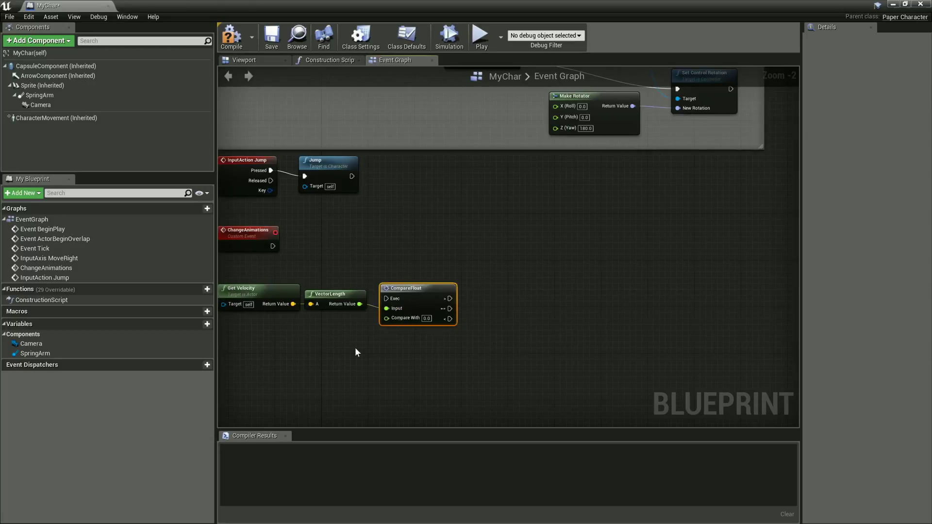
left_click_drag(319, 291, 325, 291)
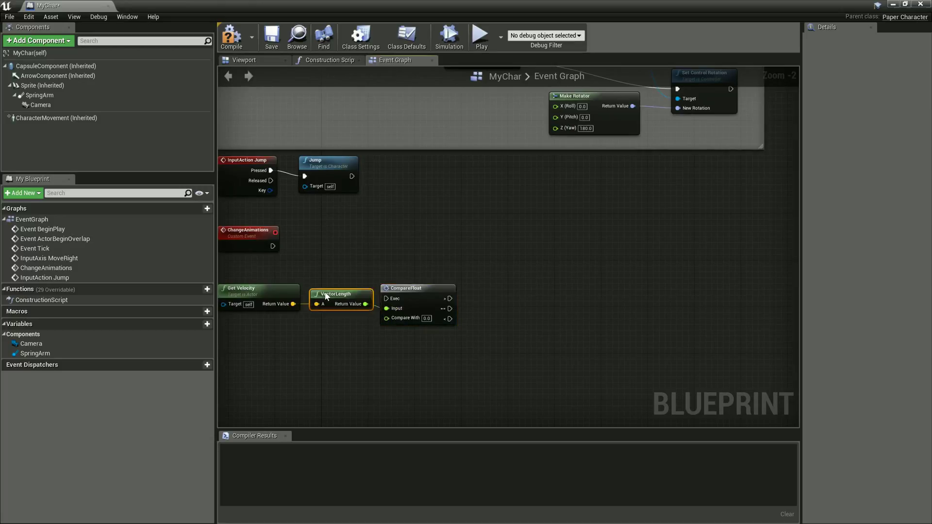
left_click(383, 351)
Try pulling wires from CompareFloat's less-than and greater-than outputs, then dismiss them
left_click_drag(450, 319, 451, 331)
left_click(432, 360)
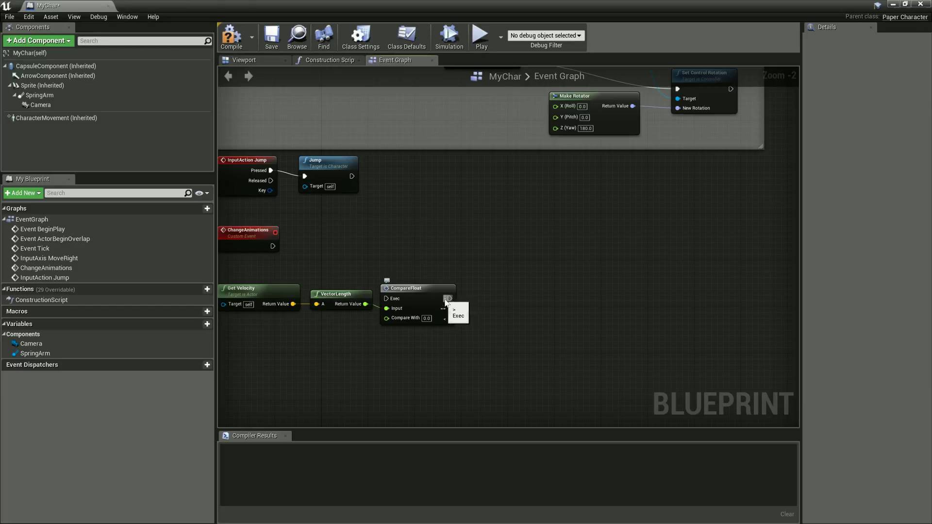
left_click_drag(452, 298, 448, 300)
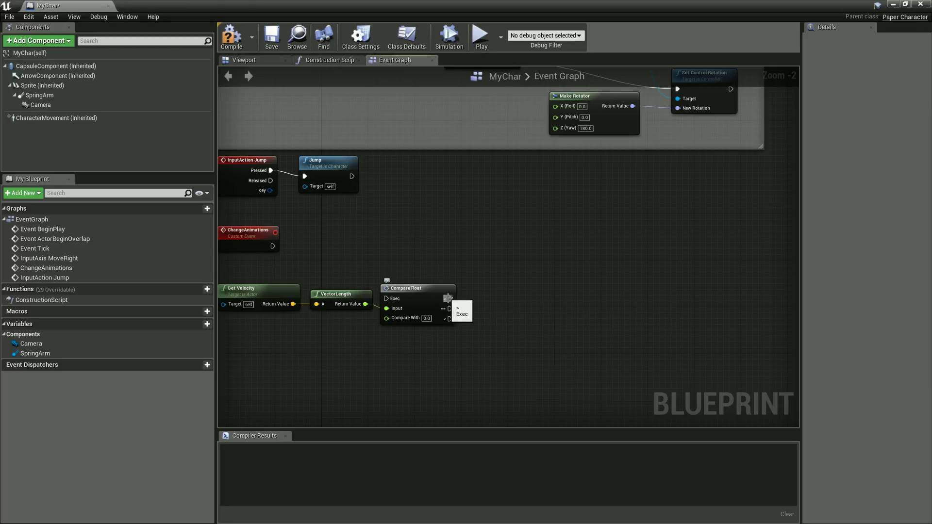
left_click_drag(448, 298, 534, 251)
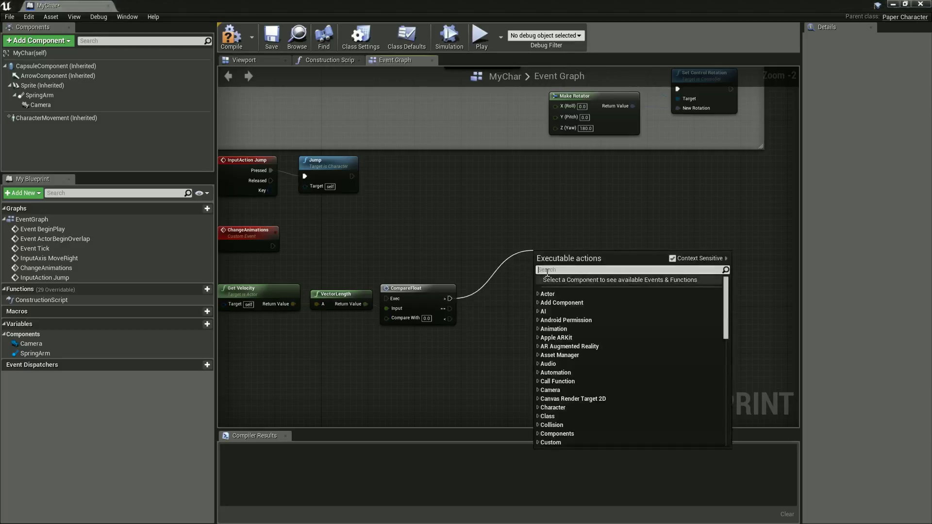
left_click(485, 322)
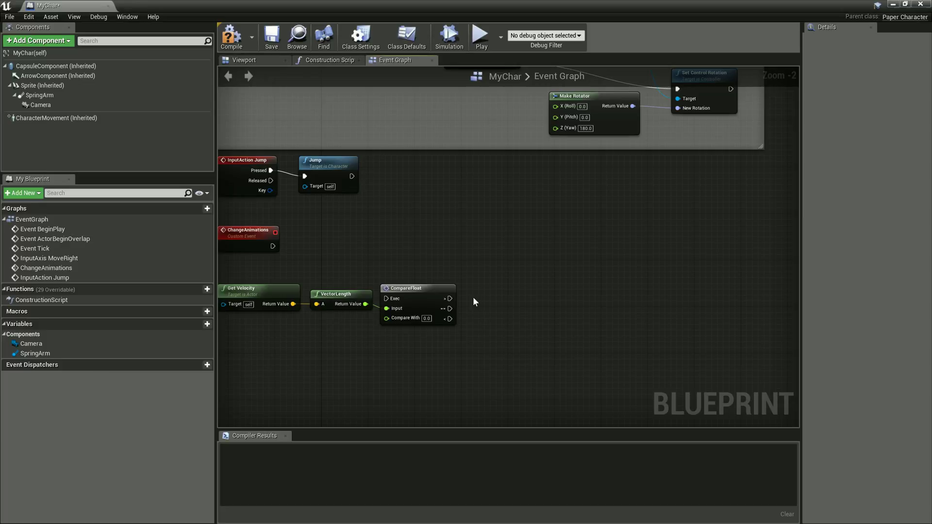
right_click(481, 272)
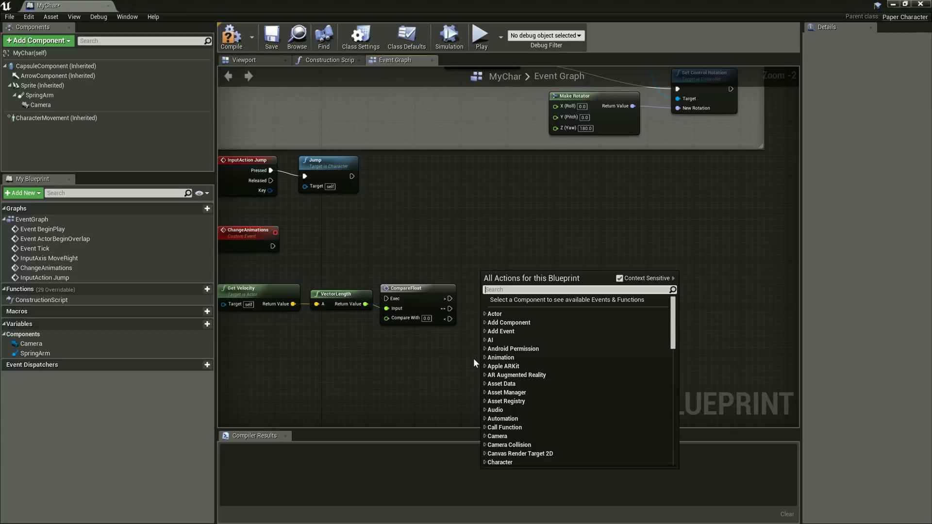
Search 'set Flip' to add Set Flipbook (Sprite) and arrange it with its Sprite getter
type("set Flo")
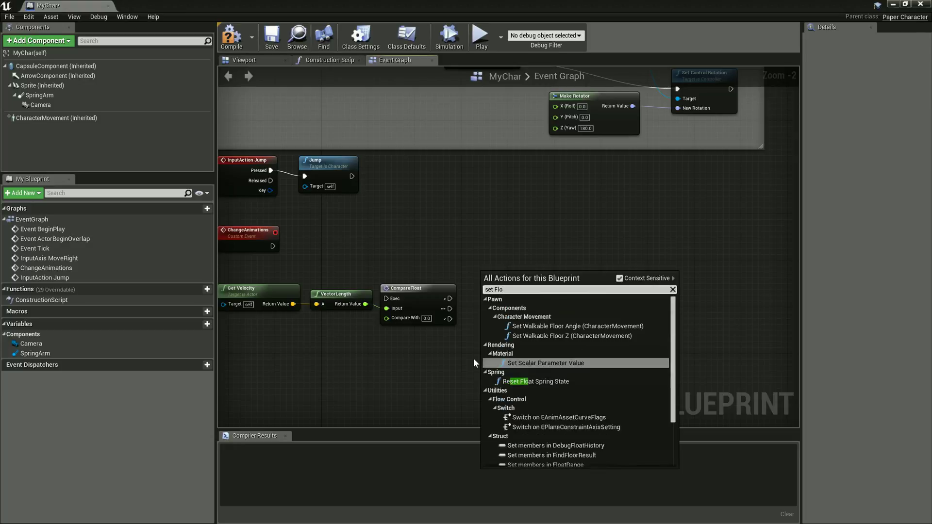
key("BackSpace")
type("ip")
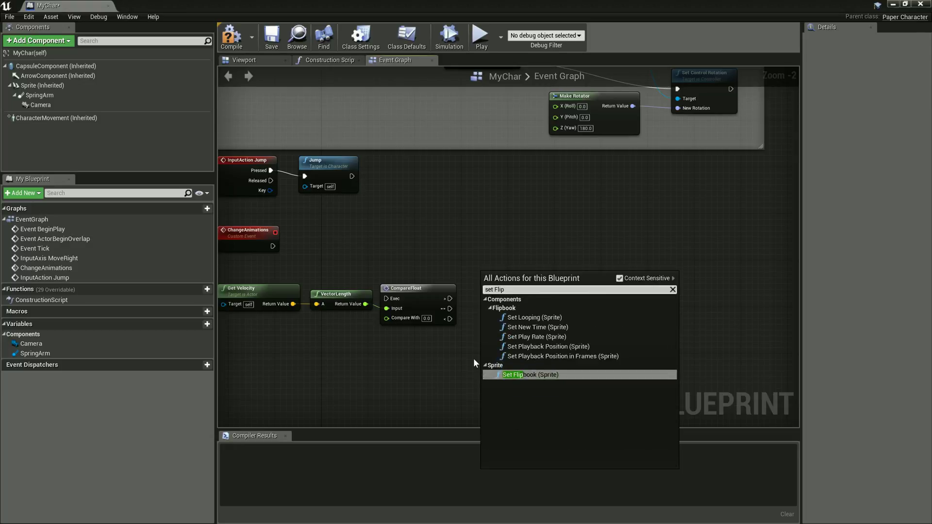
key("Return")
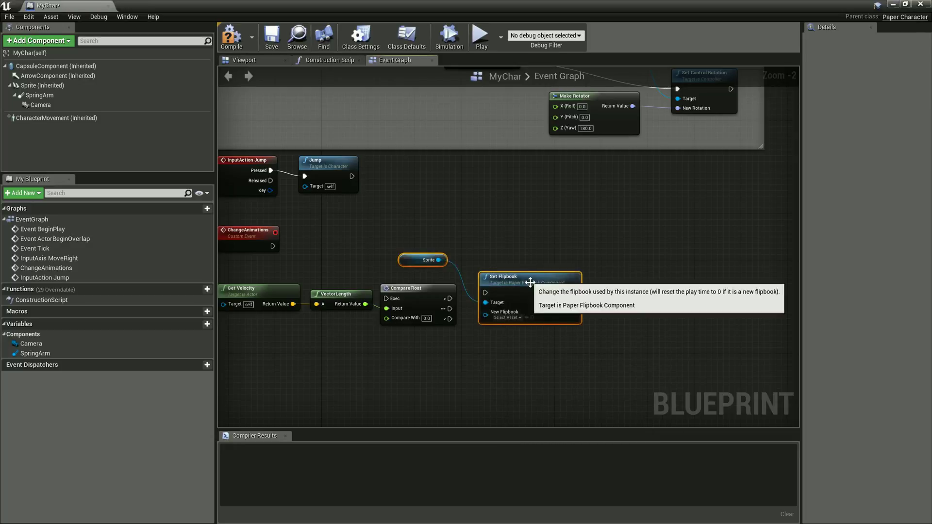
left_click_drag(450, 228, 467, 264)
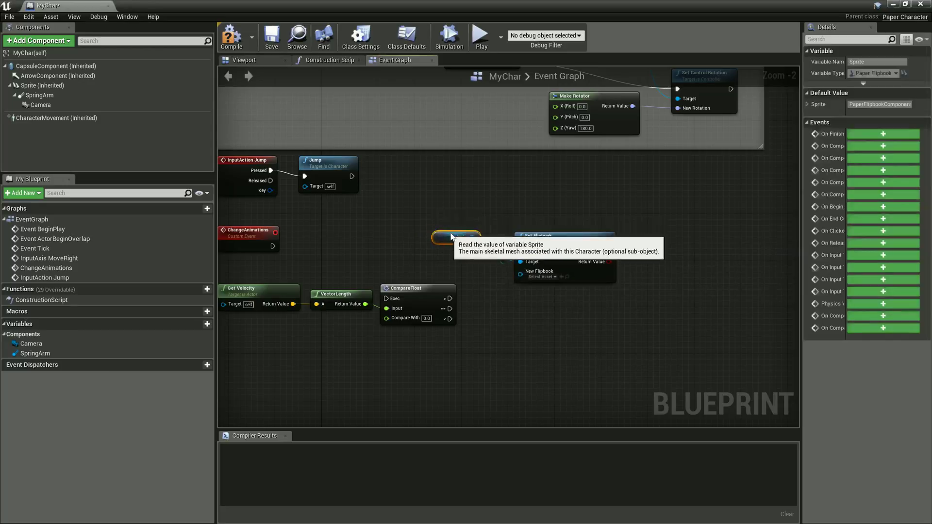
left_click_drag(541, 246, 534, 240)
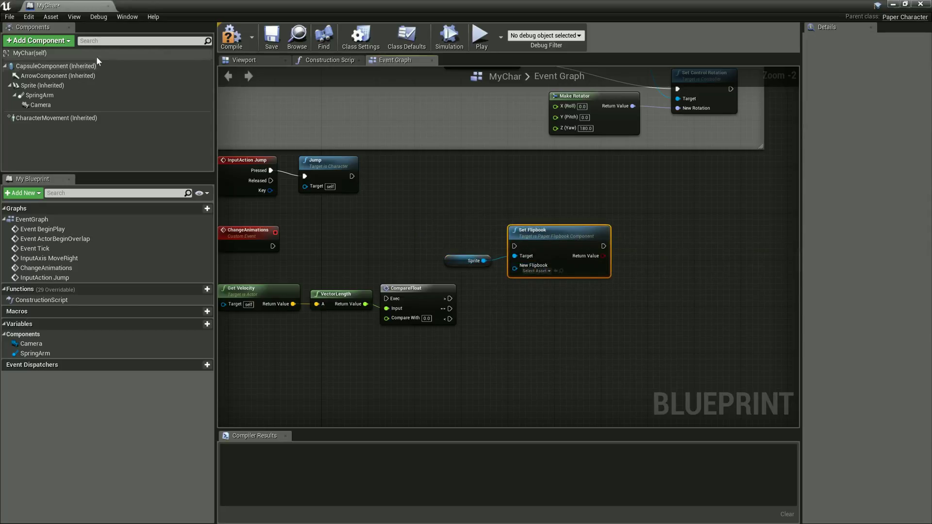
left_click(242, 60)
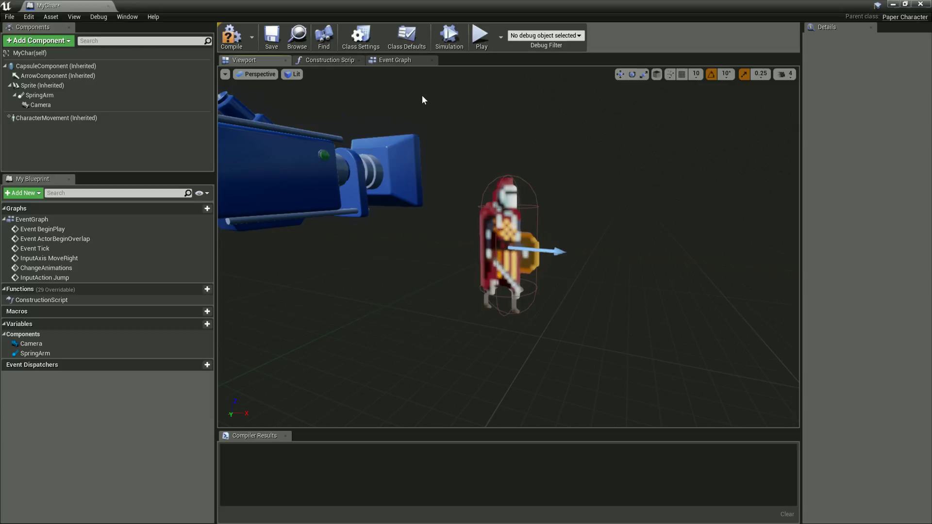
left_click(394, 61)
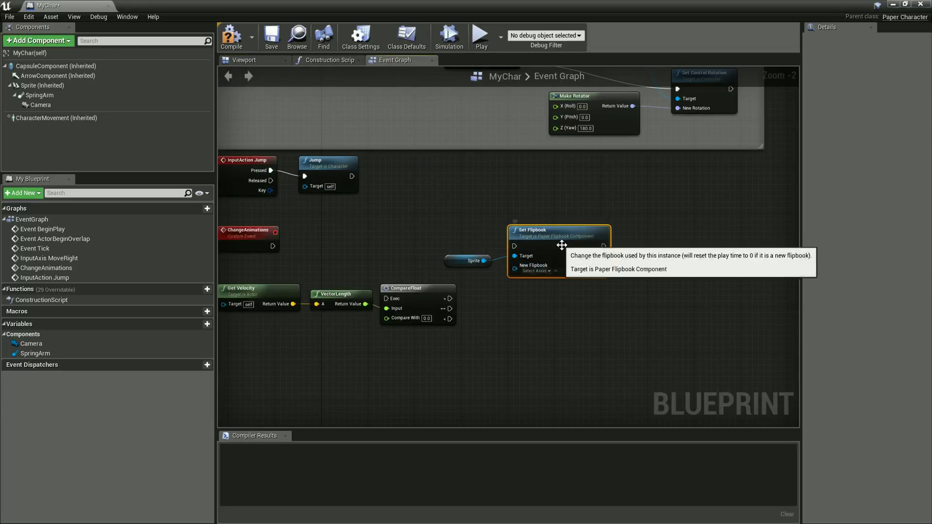
Set the flipbook to knight_walk_animation_Knight_Walk and wire CompareFloat's greater-than output to it
left_click_drag(562, 234, 585, 233)
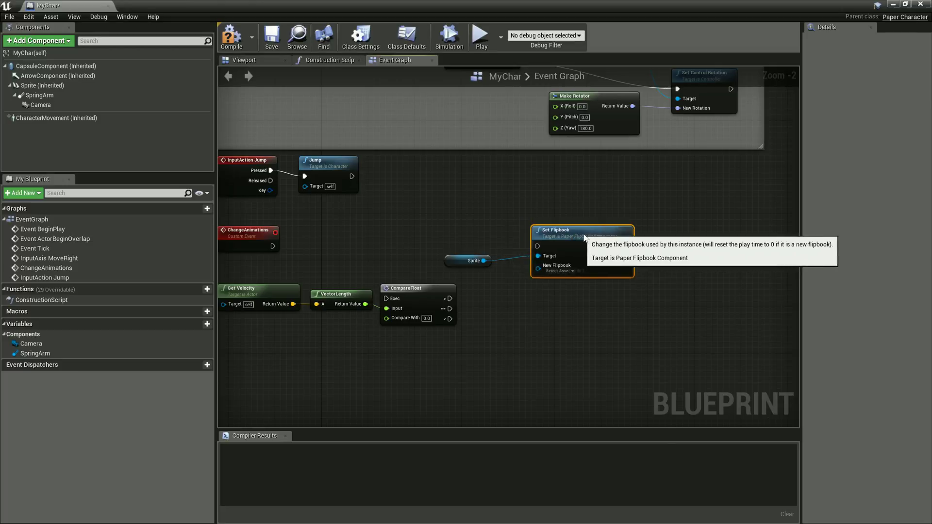
left_click(571, 271)
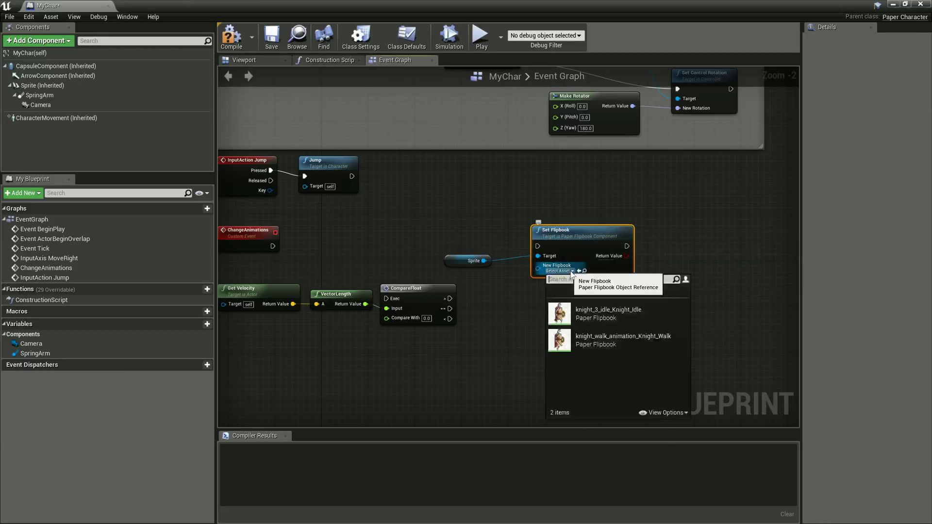
left_click(592, 344)
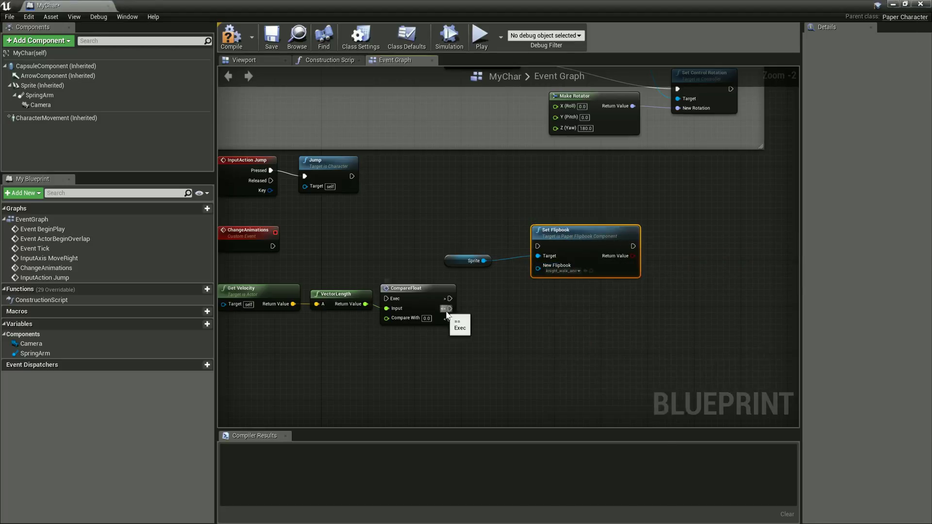
left_click_drag(447, 312, 540, 246)
Paste a Set Flipbook copy on CompareFloat's equal output using knight_3_idle, then compile and save
left_click(533, 343)
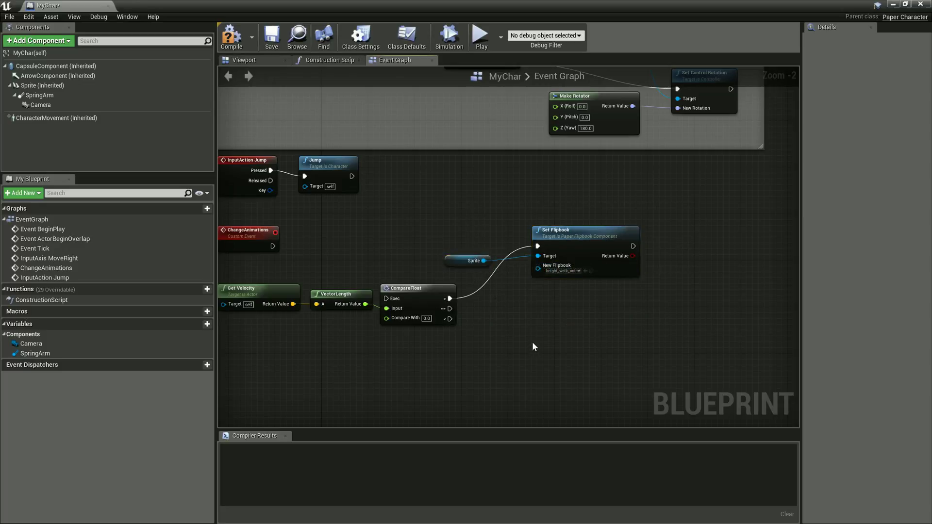
key("ctrl+v")
left_click_drag(587, 323, 574, 328)
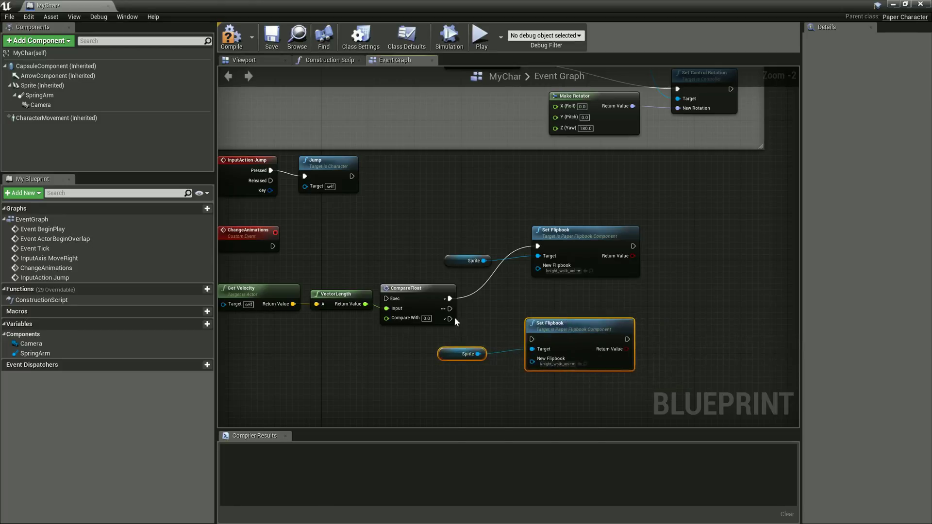
left_click_drag(450, 308, 532, 340)
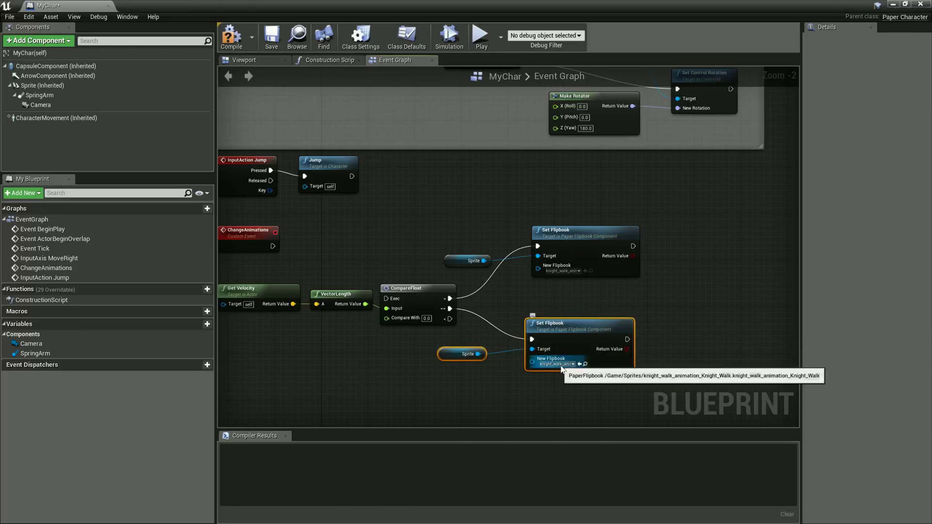
left_click_drag(465, 357, 488, 351)
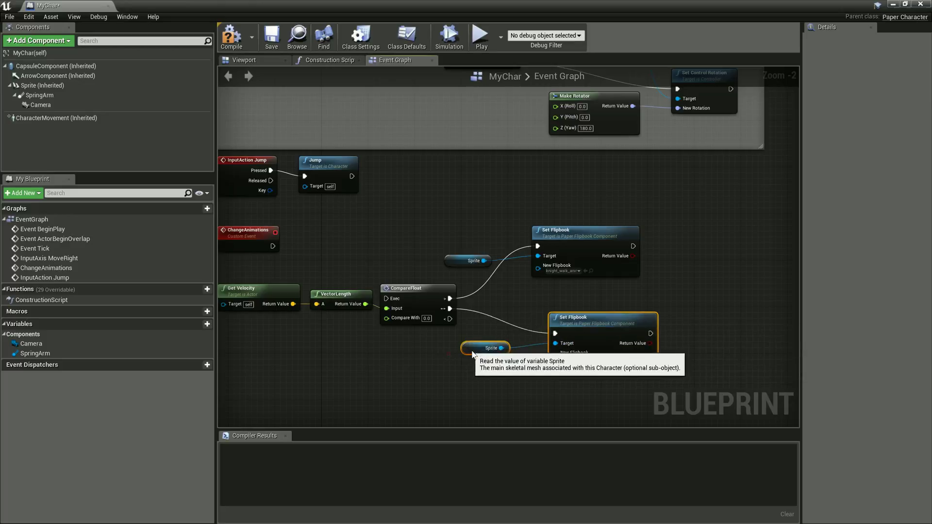
left_click(577, 358)
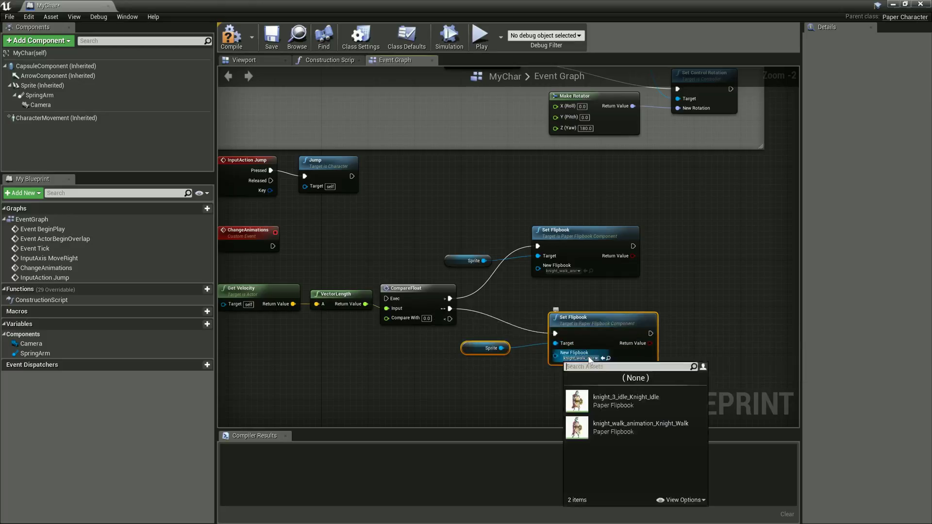
left_click(604, 401)
left_click(550, 399)
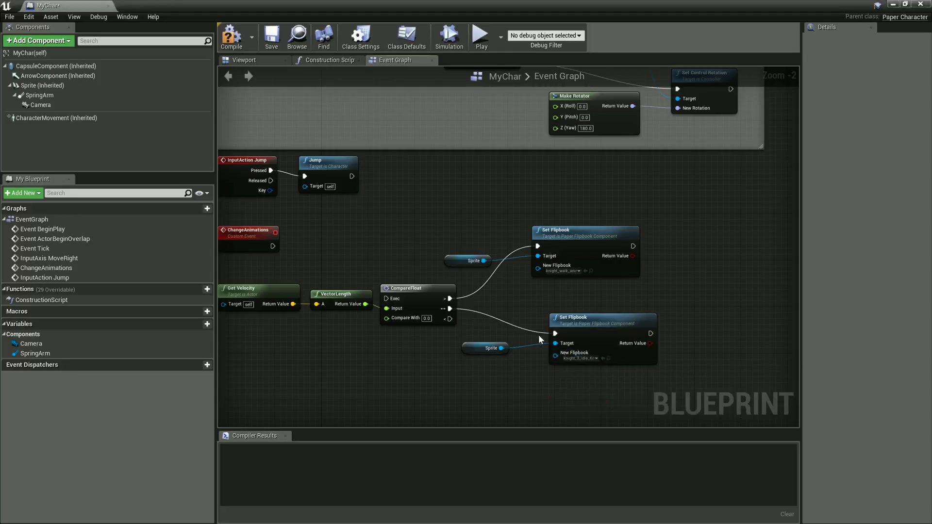
left_click(231, 36)
left_click(271, 36)
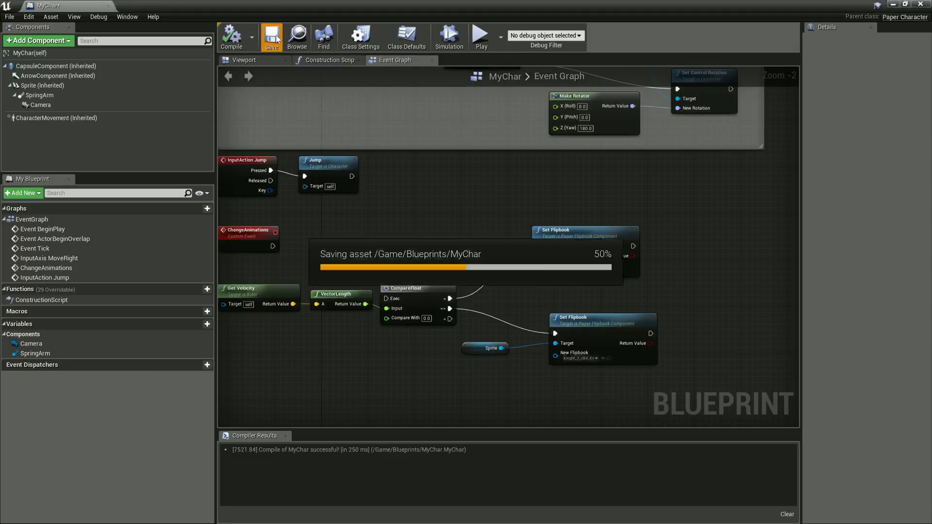
Play the level, walk the knight left and right with A and D, then stop
left_click(458, 45)
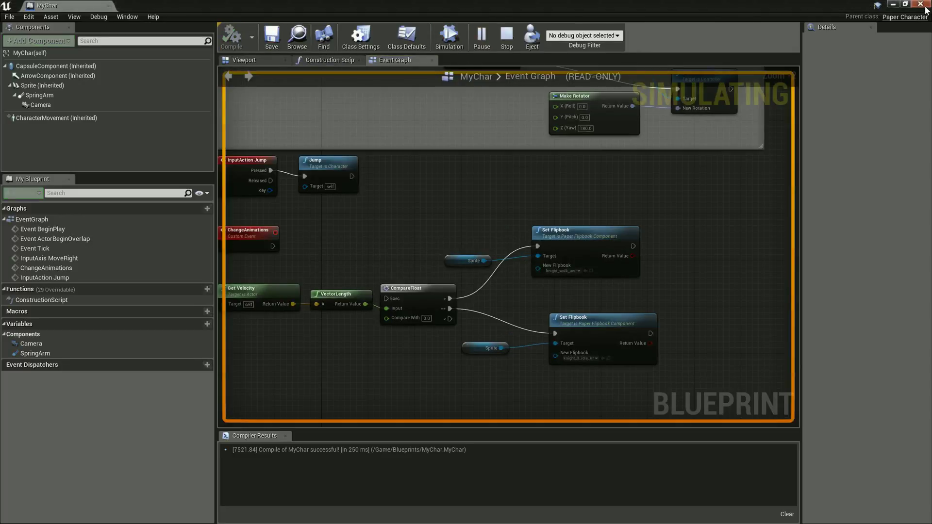
left_click_drag(709, 6, 619, 372)
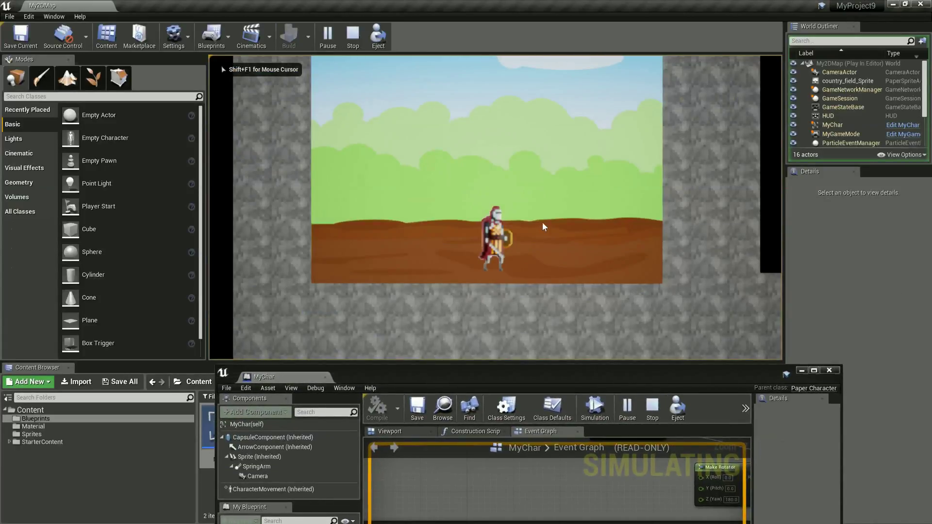
key("a")
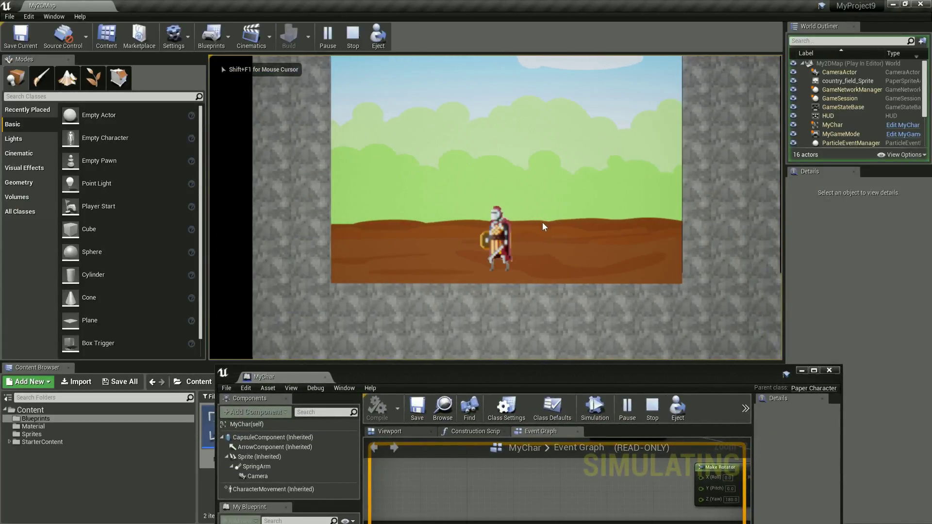
key("d")
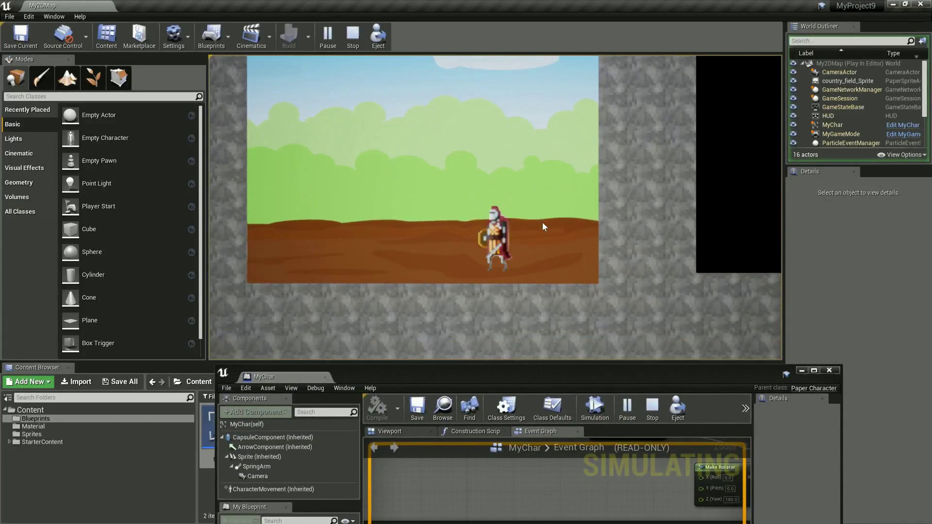
key("Escape")
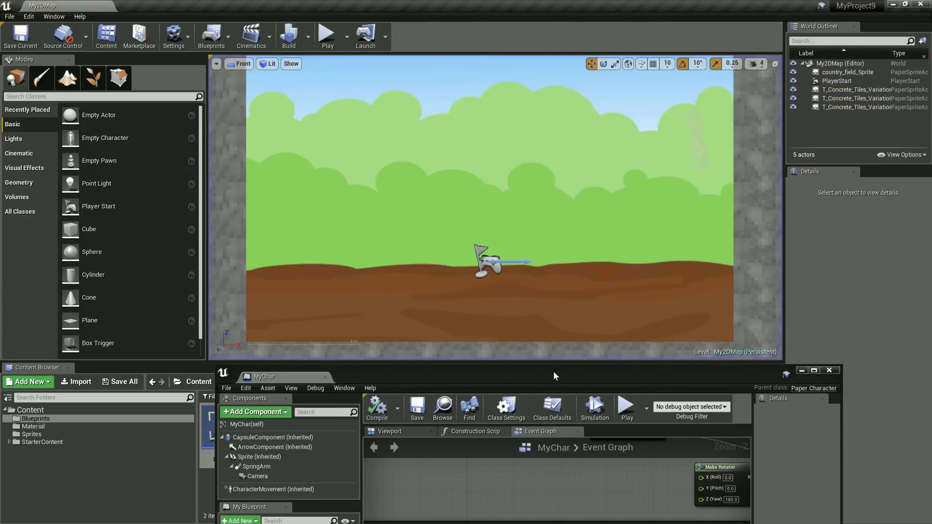
left_click_drag(554, 372, 521, 99)
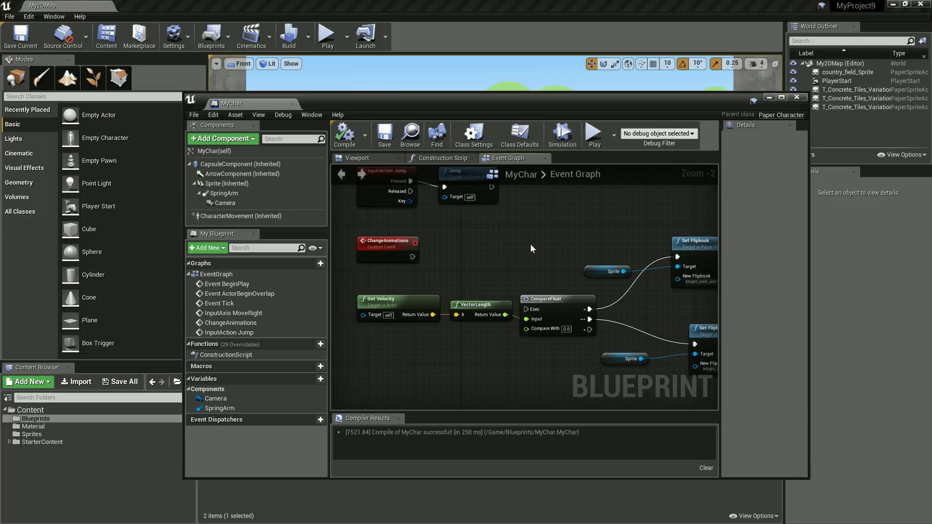
Connect ChangeAnimations' exec output to CompareFloat's Exec input, then compile and save
right_click_drag(531, 248, 465, 247)
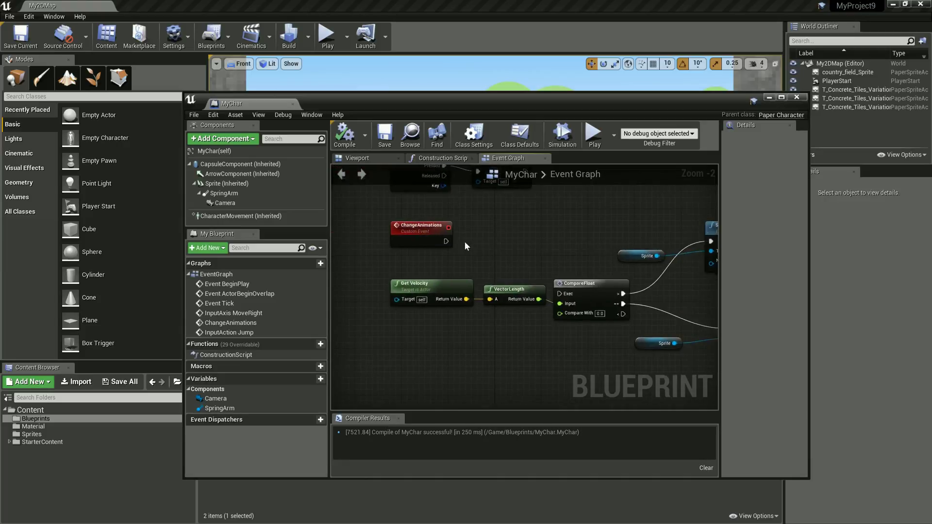
left_click_drag(445, 241, 562, 294)
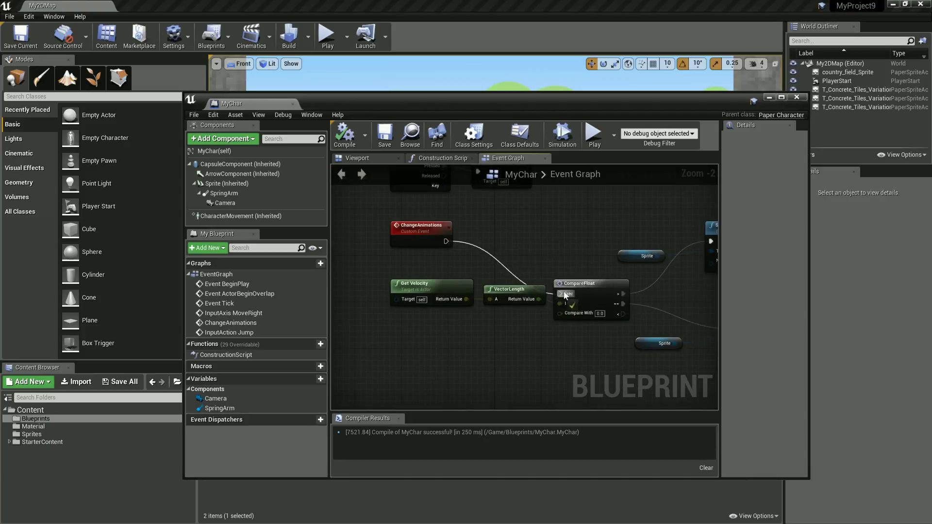
left_click(345, 134)
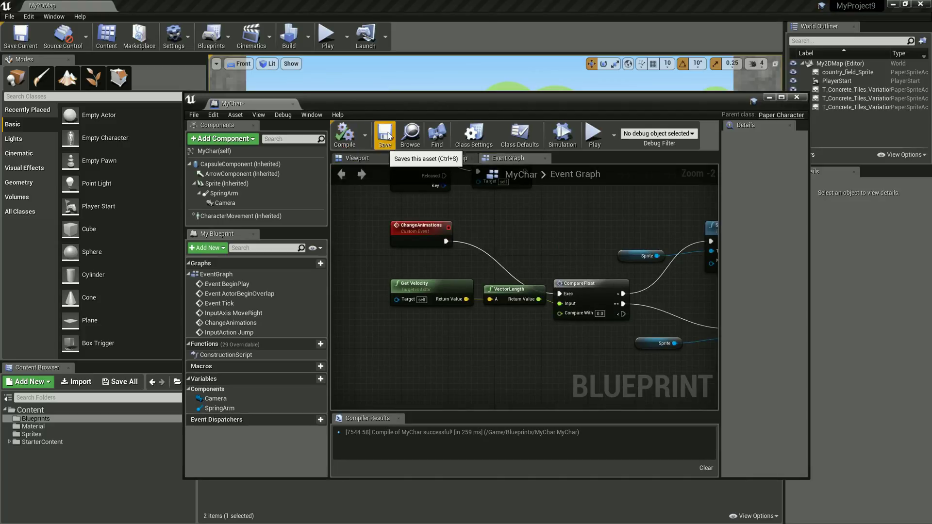
left_click(385, 133)
Play the level, walk the knight both ways with A and D, then stop
left_click(588, 136)
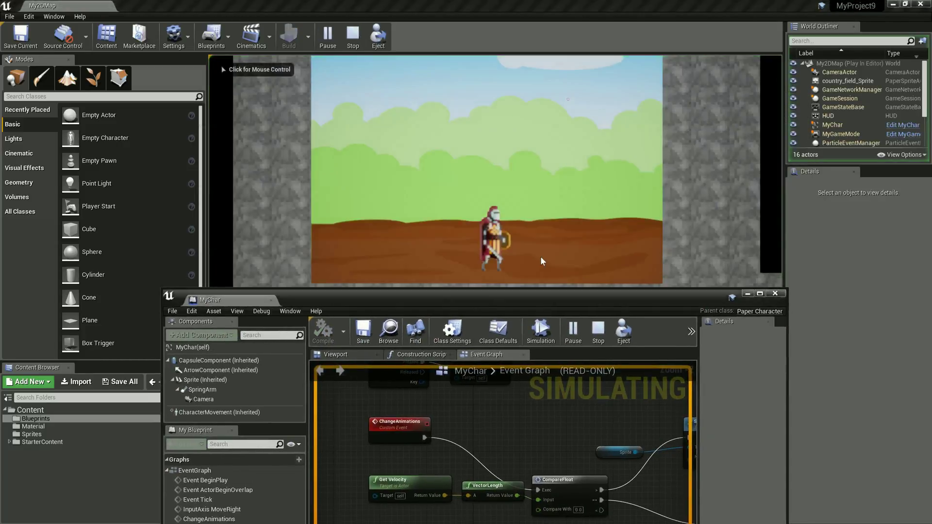
key("a")
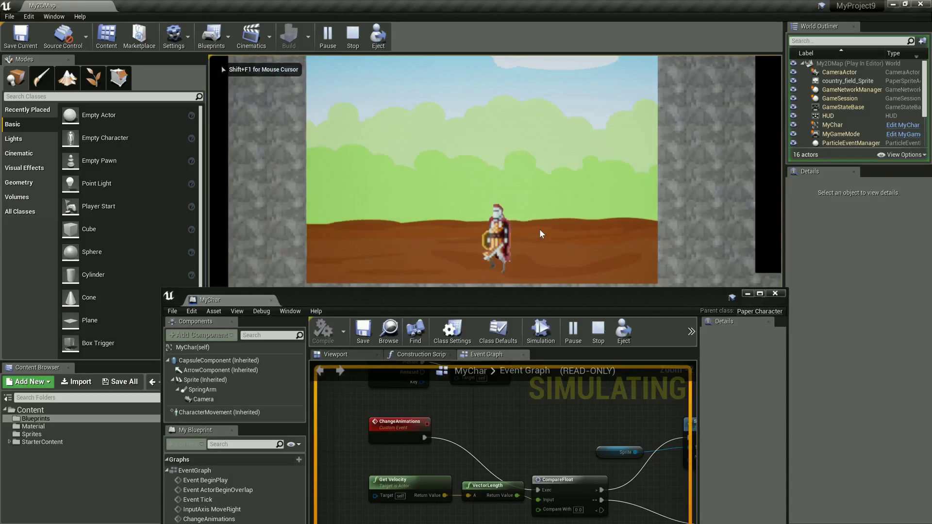
key("a")
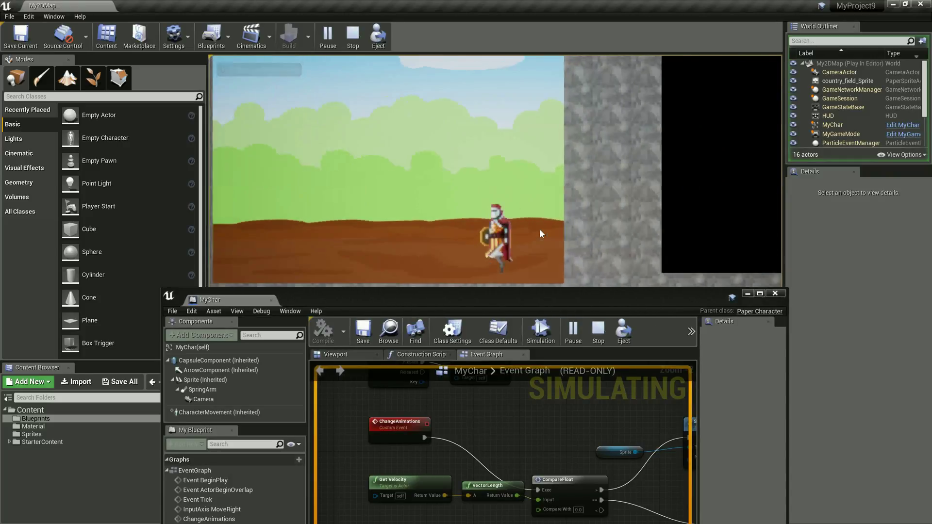
key("d")
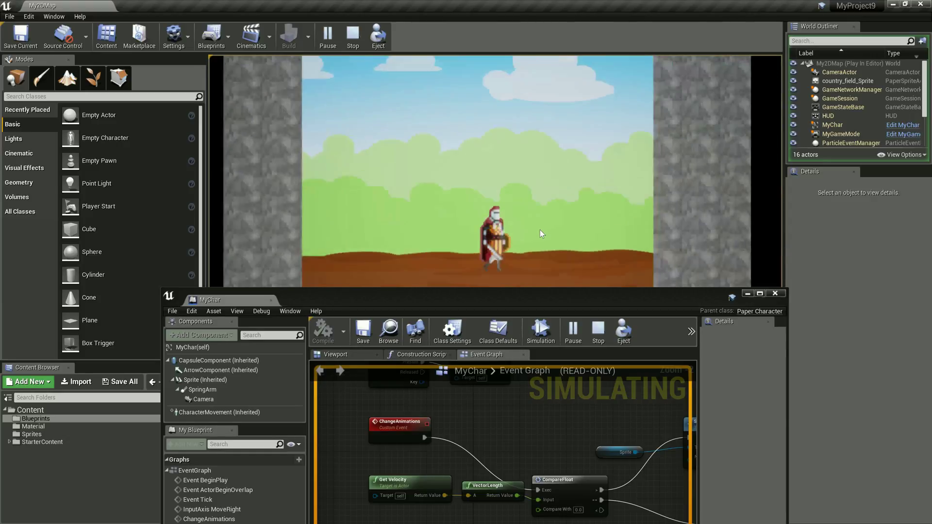
key("a")
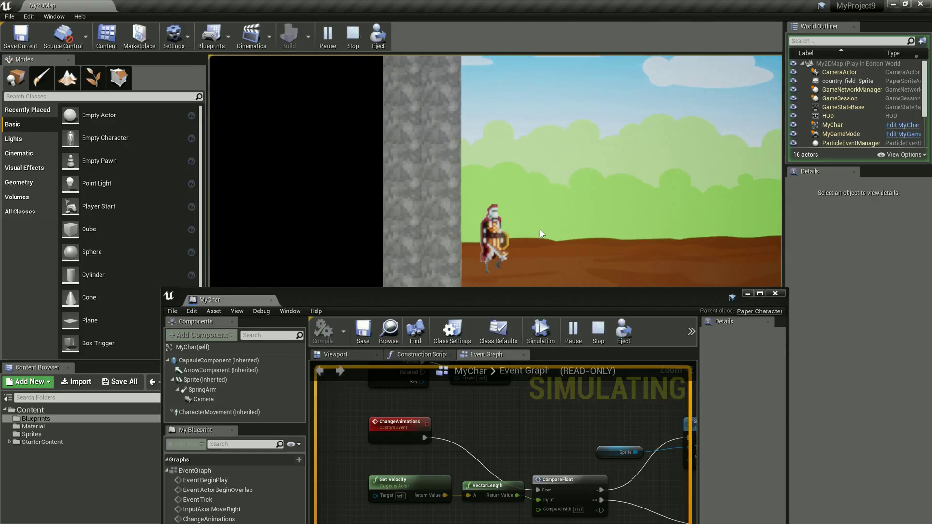
key("d")
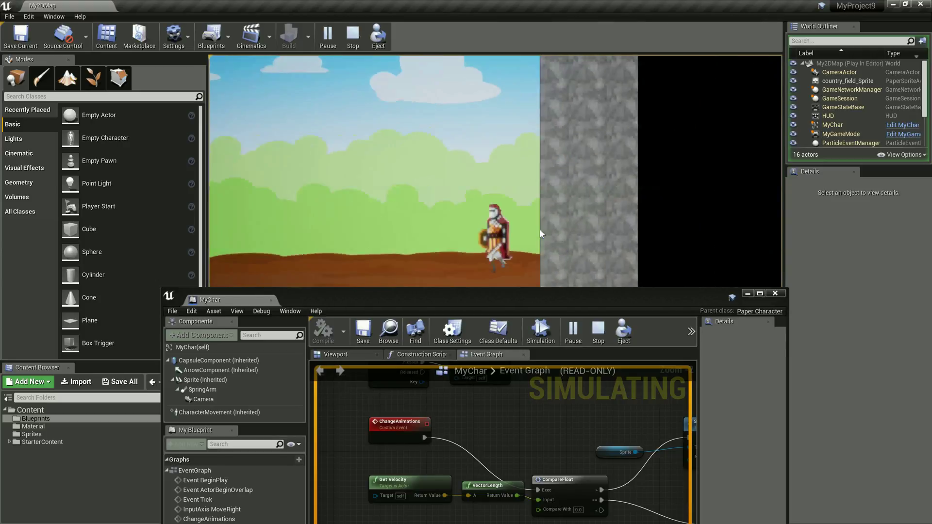
key("a")
key("Escape")
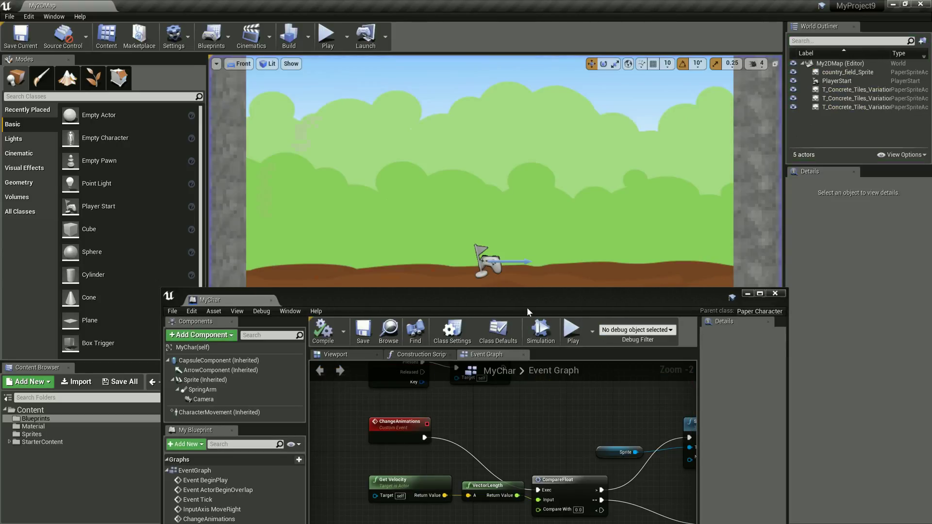
left_click_drag(520, 294, 492, 124)
Zoom out and pan the MyChar Event Graph to show the upper InputAction Jump and ChangeAnimations nodes
scroll(424, 320, "down", 2)
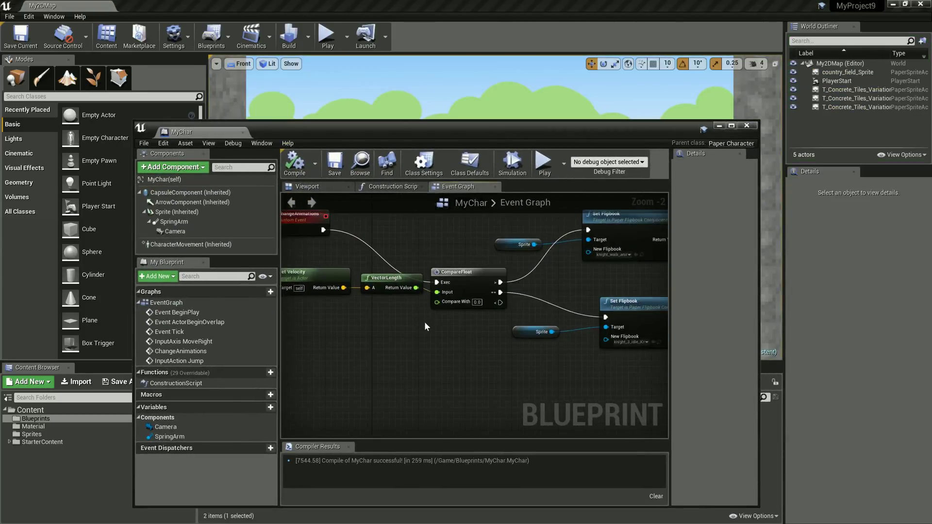
right_click_drag(424, 319, 420, 366)
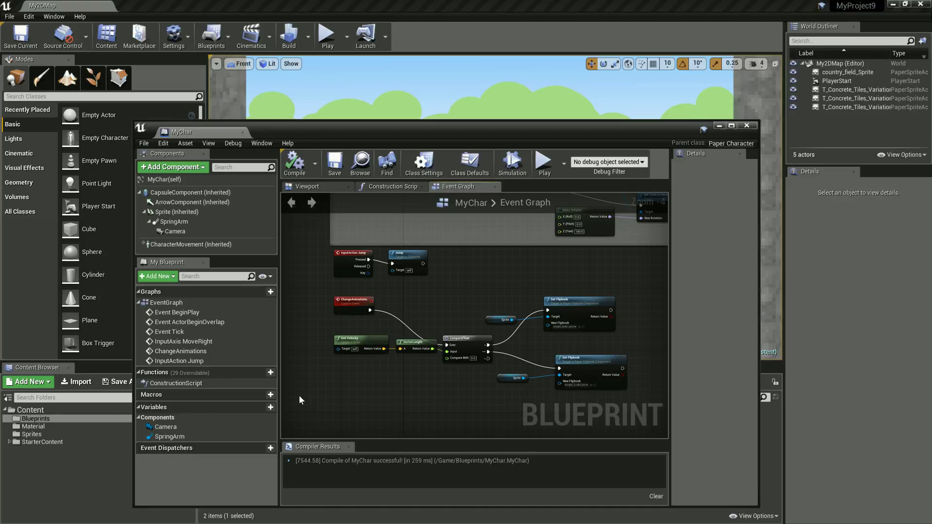
Wrap the ChangeAnimations speed-check and Set Flipbook nodes in a comment titled 'Animationen'
left_click_drag(299, 396, 637, 296)
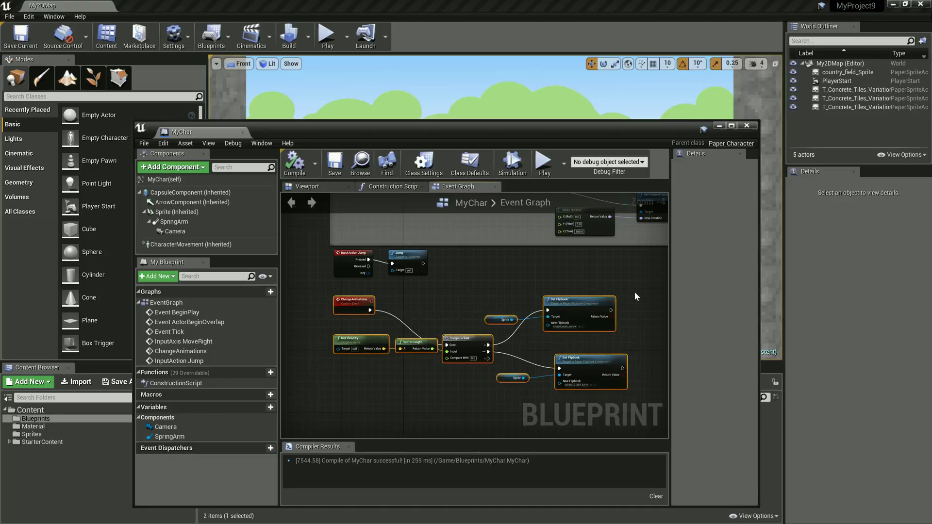
key("c")
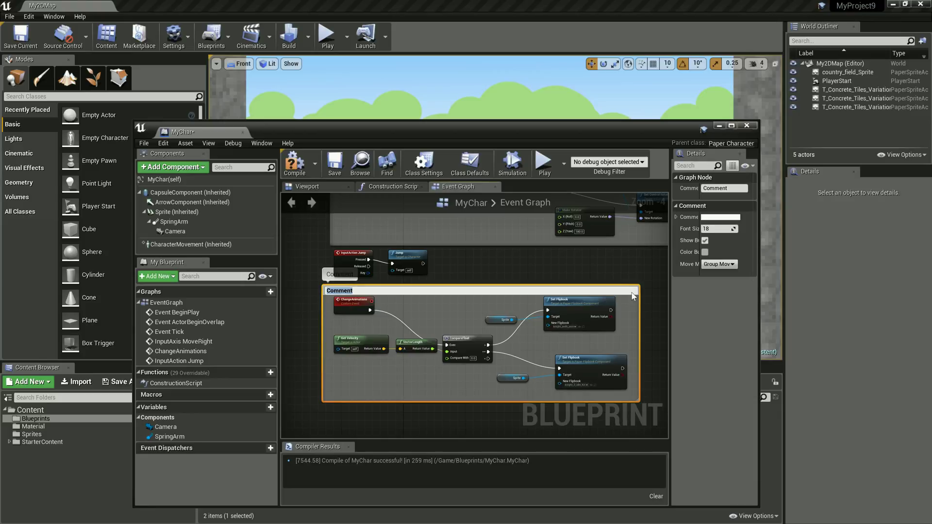
type("Animationen")
key("Return")
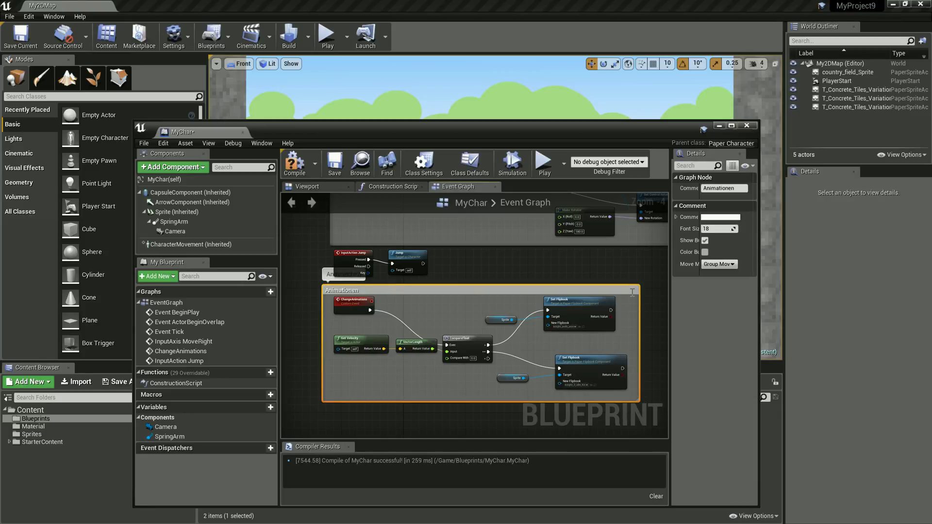
left_click(611, 266)
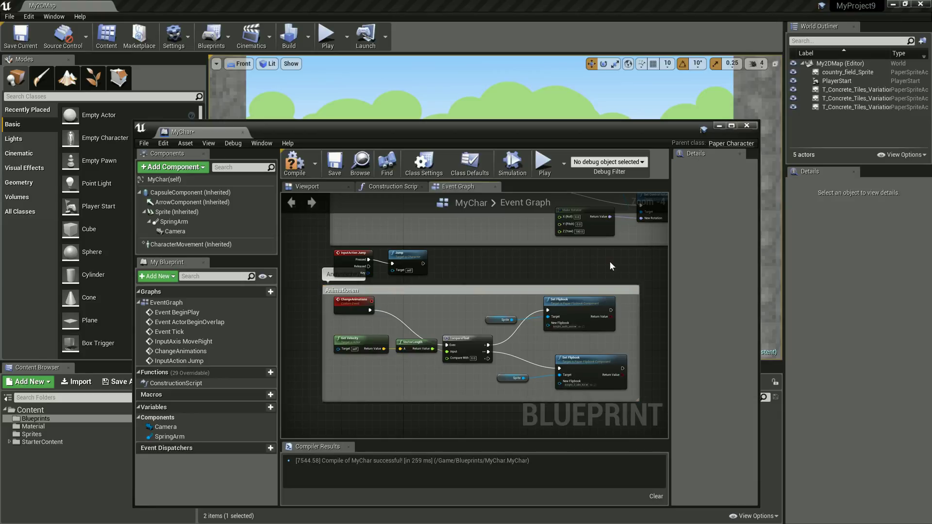